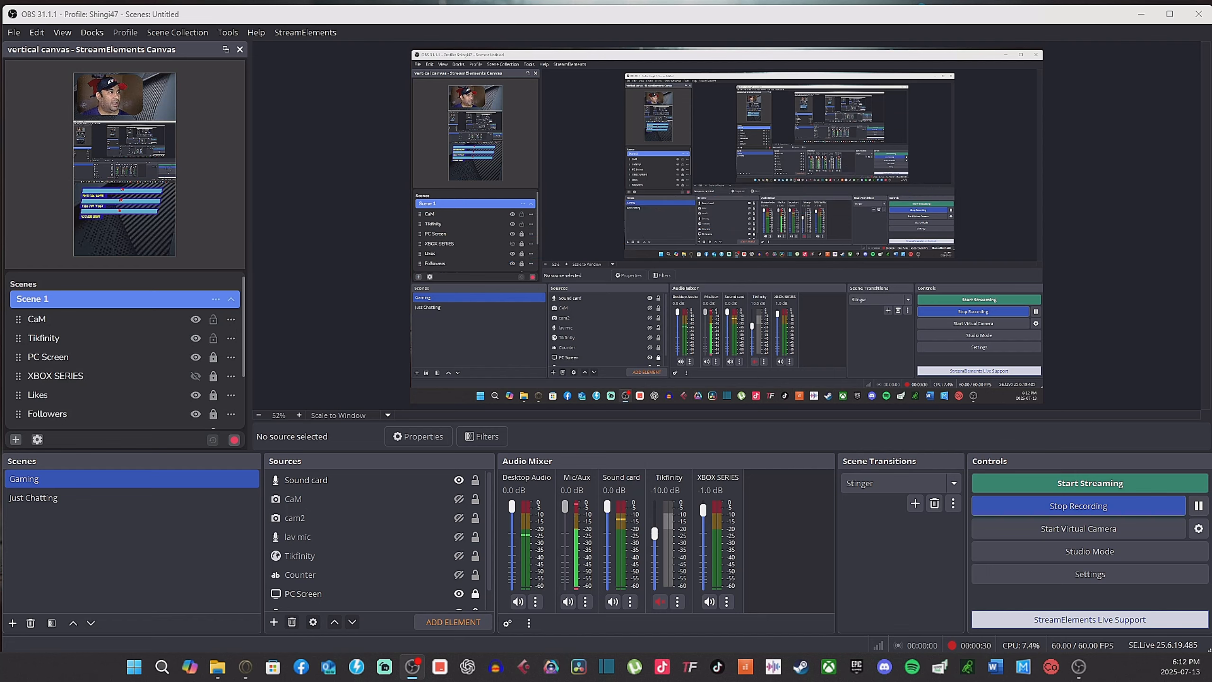
# Step: Dock the StreamElements Multi-Streaming panel beside the controls and scroll its output list to the top
pyautogui.moveTo(0, 329); pyautogui.dragTo(1178, 477)
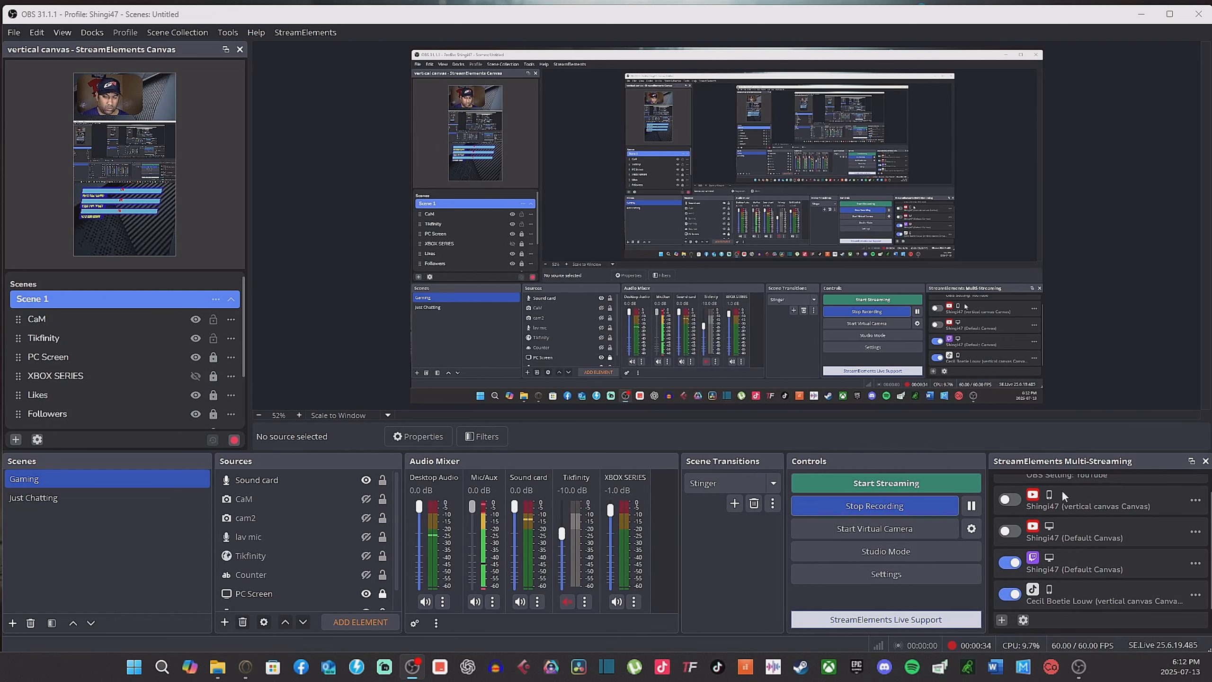
pyautogui.scroll(1, 1111, 539)
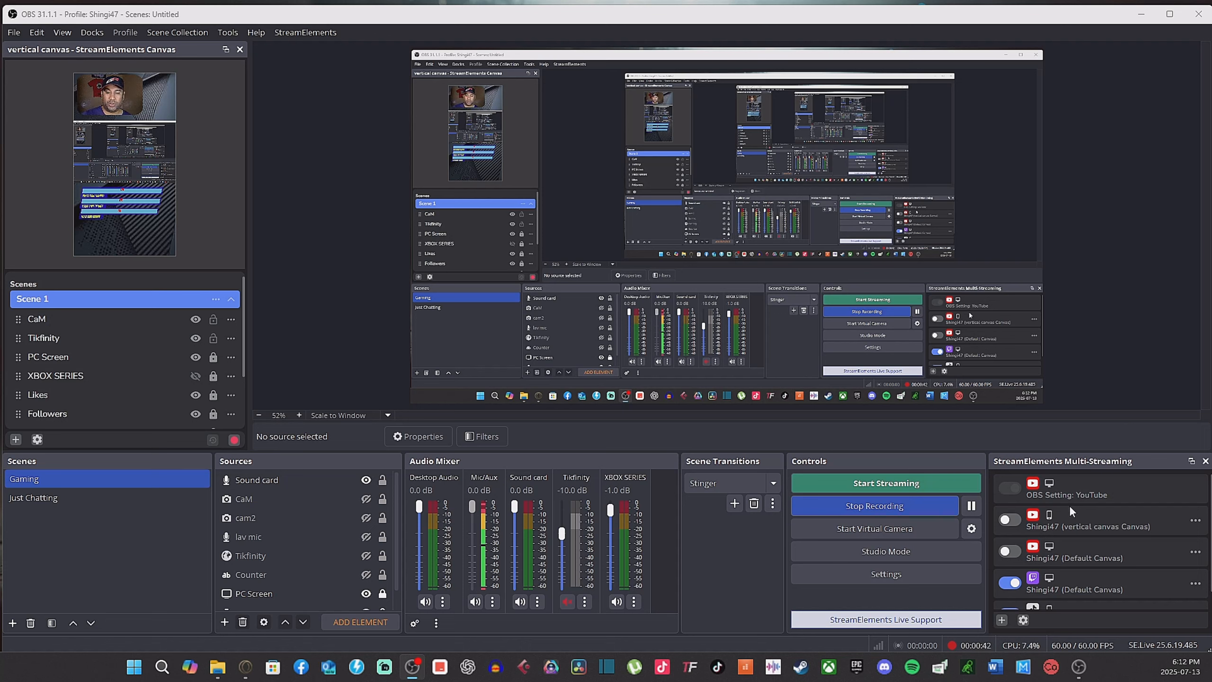
# Step: Open Settings and review the Stream destination and the Output streaming encoder settings
pyautogui.click(884, 574)
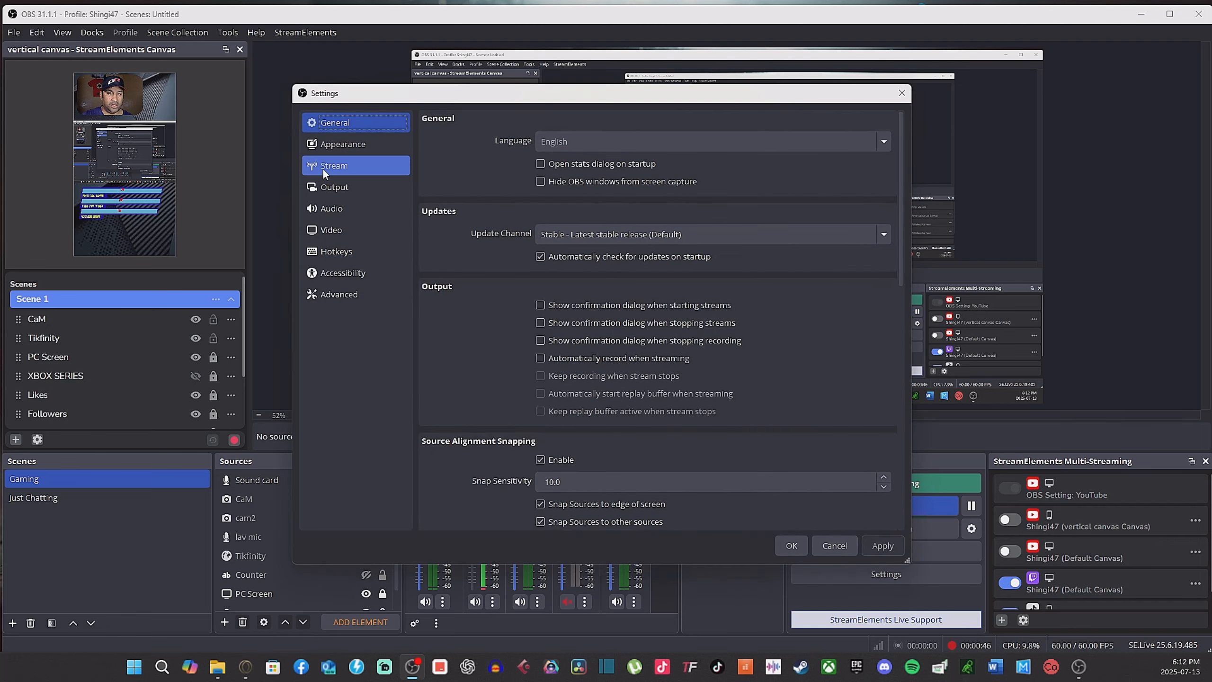
pyautogui.click(334, 170)
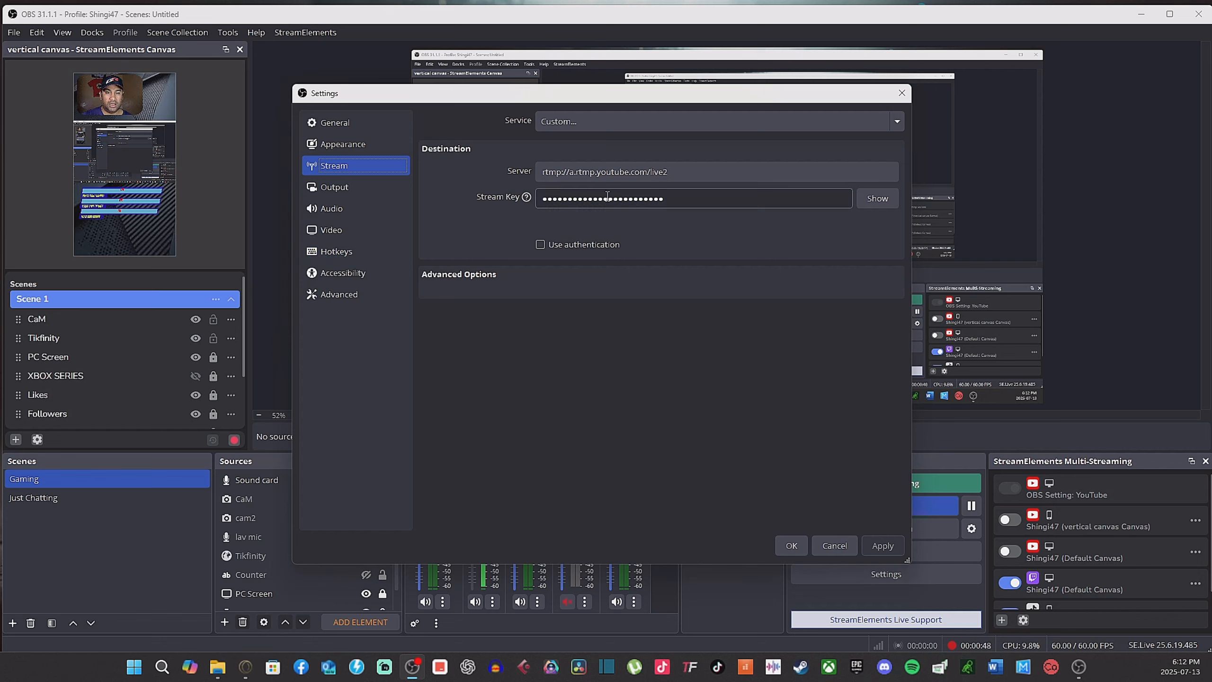
pyautogui.click(650, 119)
pyautogui.click(680, 125)
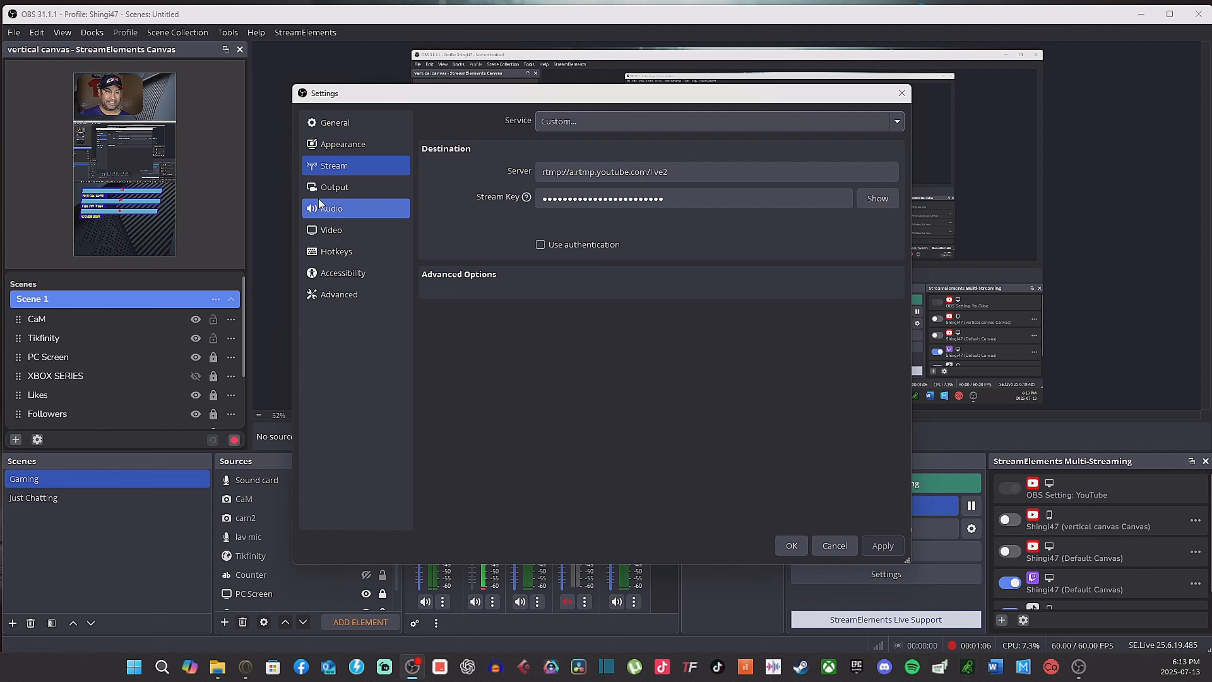
pyautogui.click(332, 190)
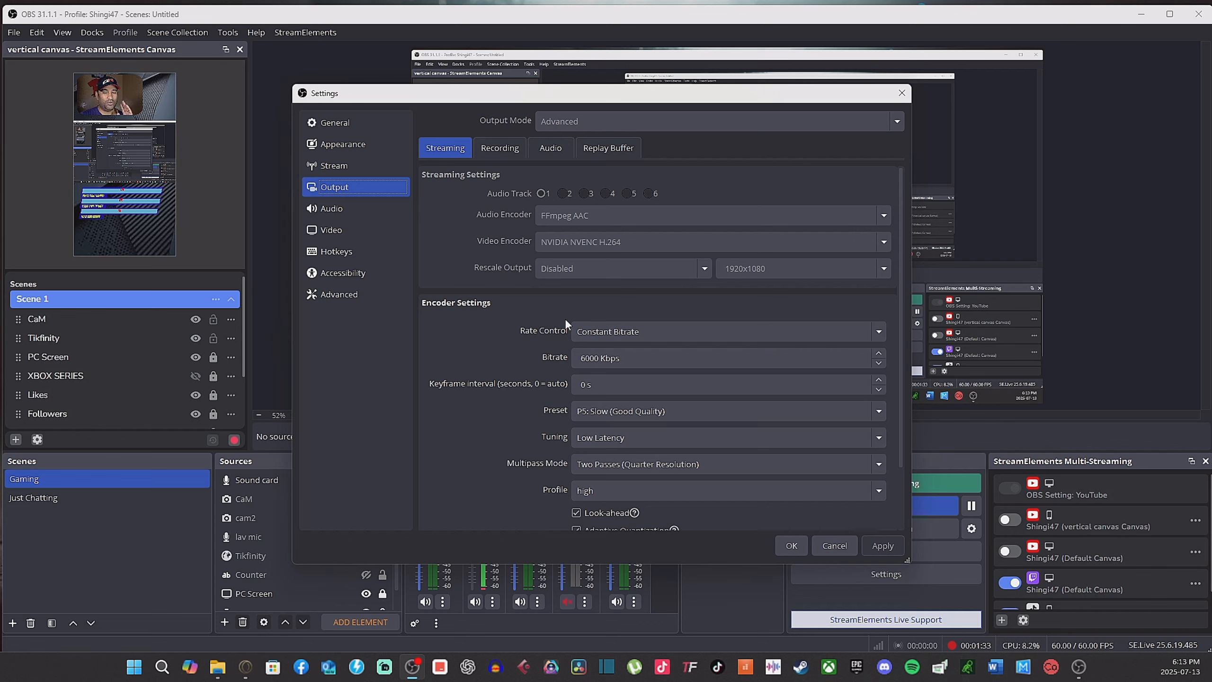
pyautogui.scroll(-2, 485, 310)
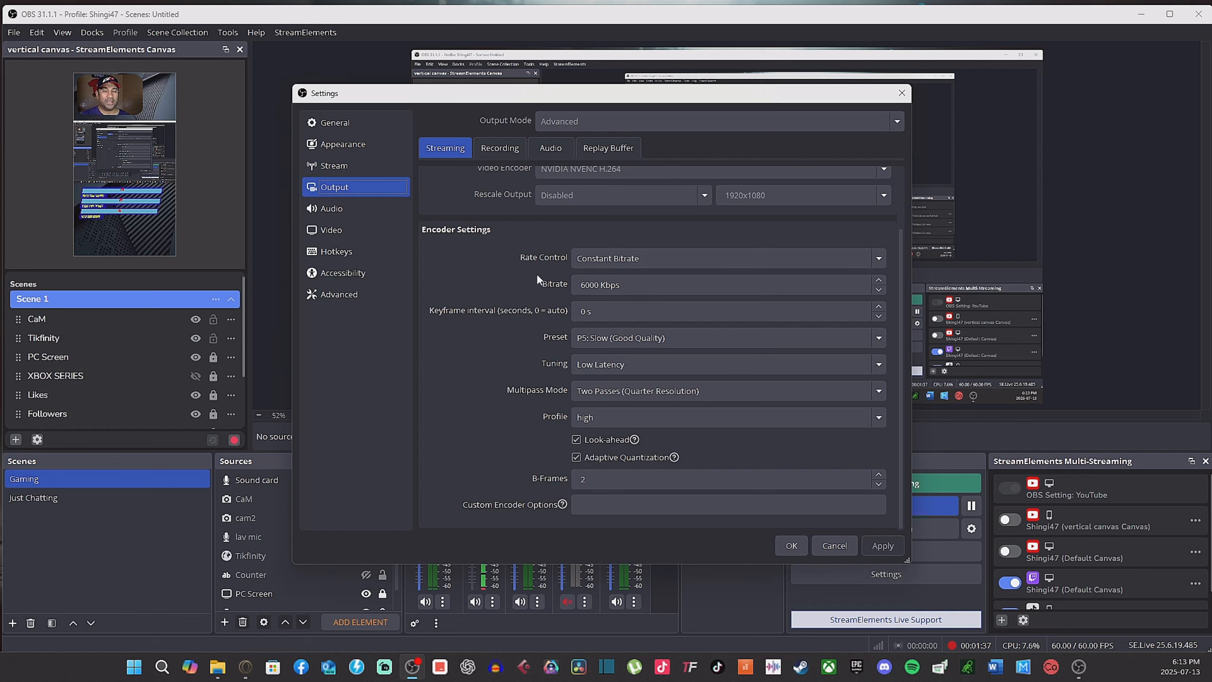
pyautogui.click(638, 286)
pyautogui.click(345, 167)
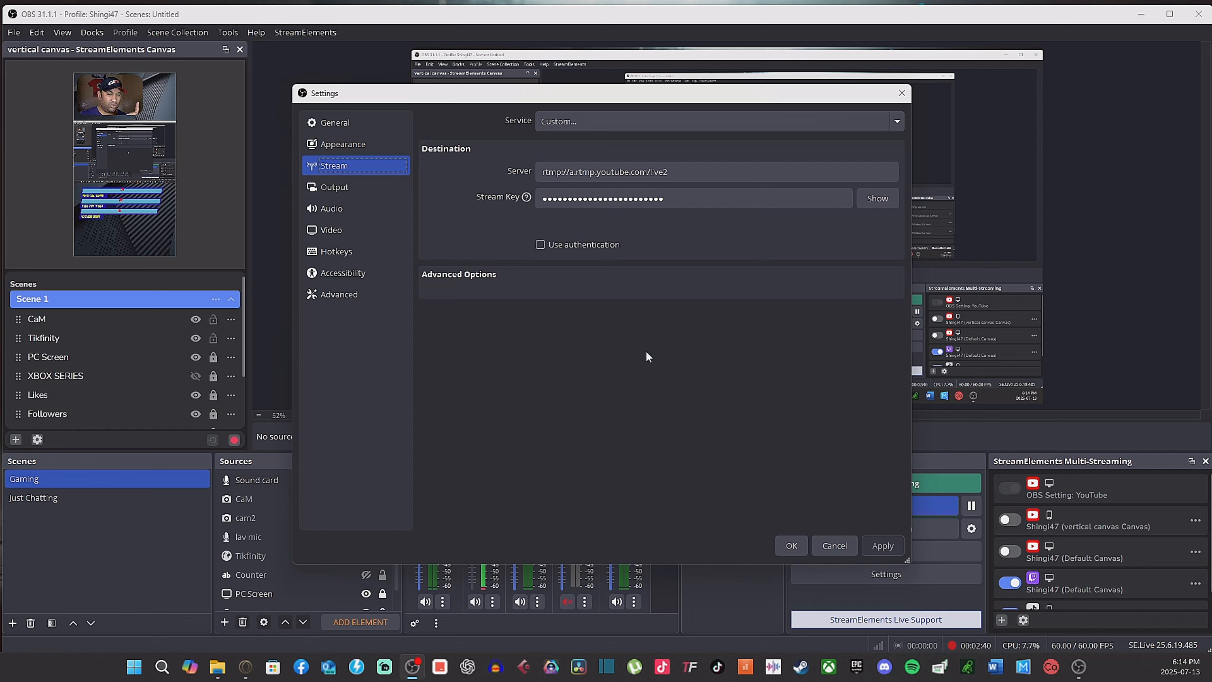
# Step: Choose Go live in the streaming app opened from the taskbar, then close the Settings dialog
pyautogui.moveTo(244, 671)
pyautogui.click(244, 671)
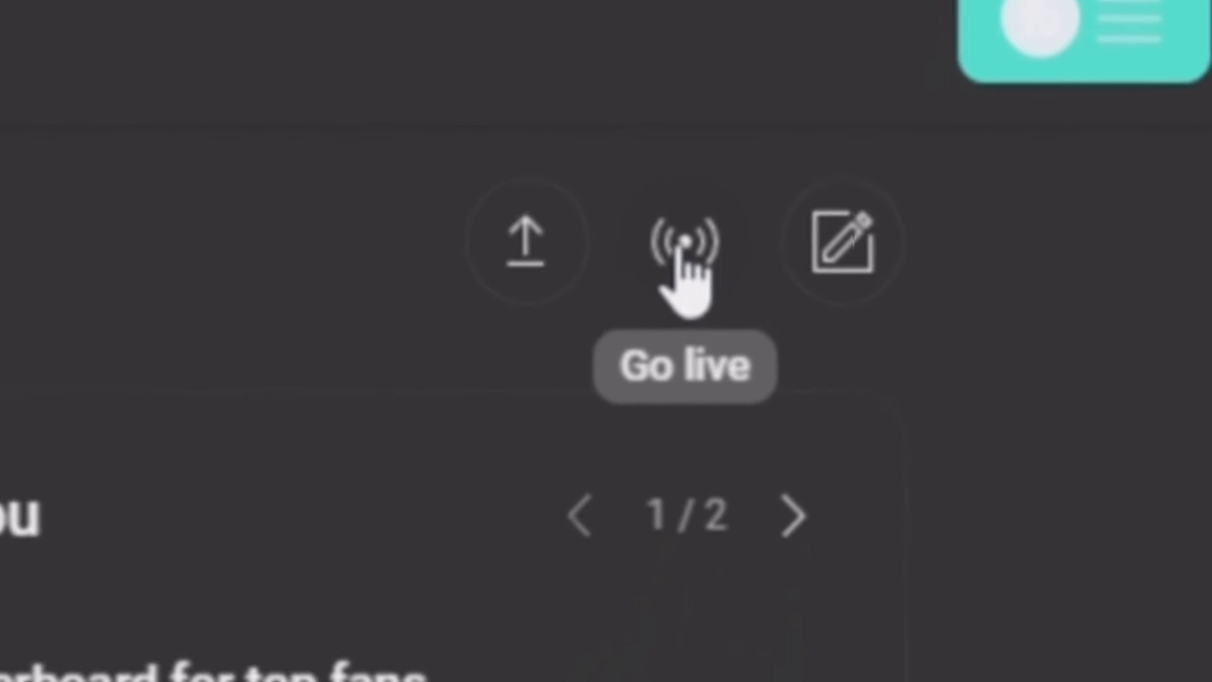
pyautogui.click(683, 244)
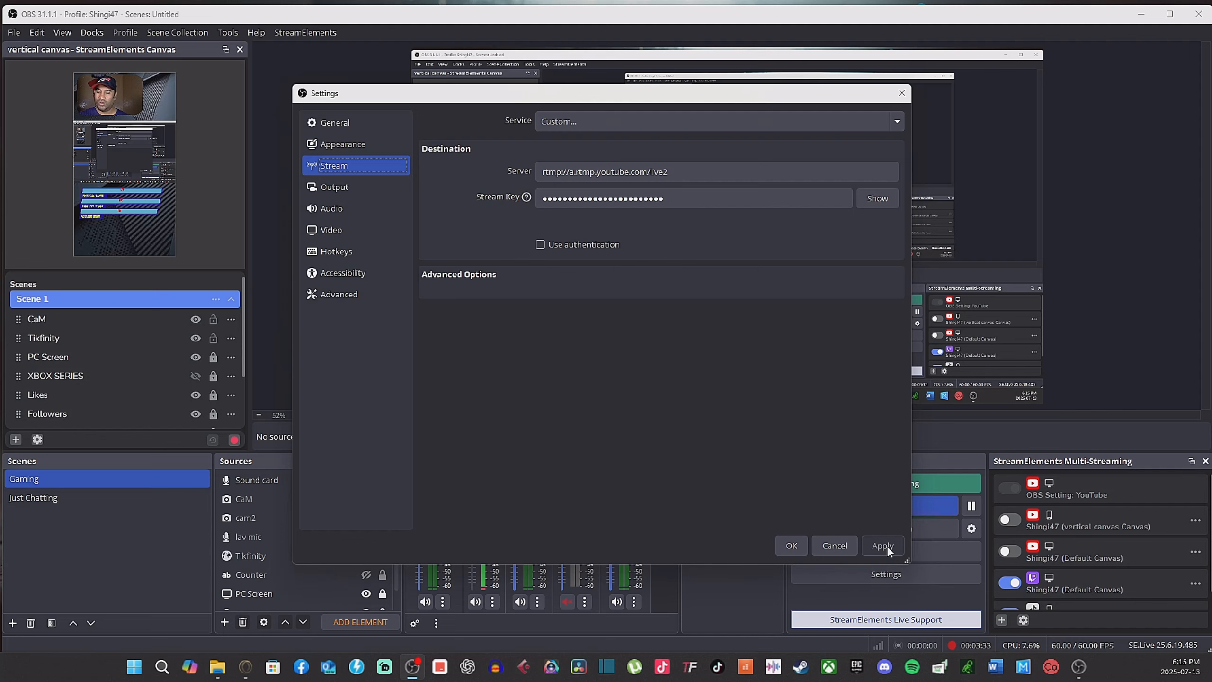
pyautogui.click(792, 545)
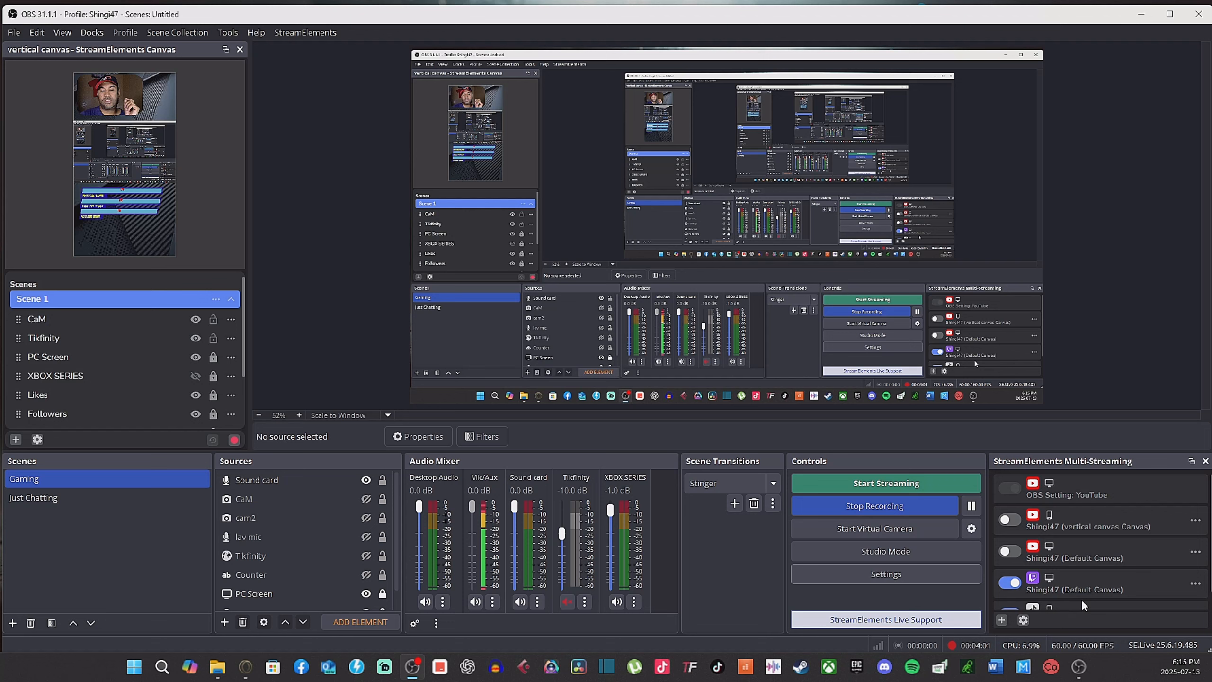
# Step: Open the Multi-Streaming add-output menu and pick TikTok
pyautogui.click(1003, 620)
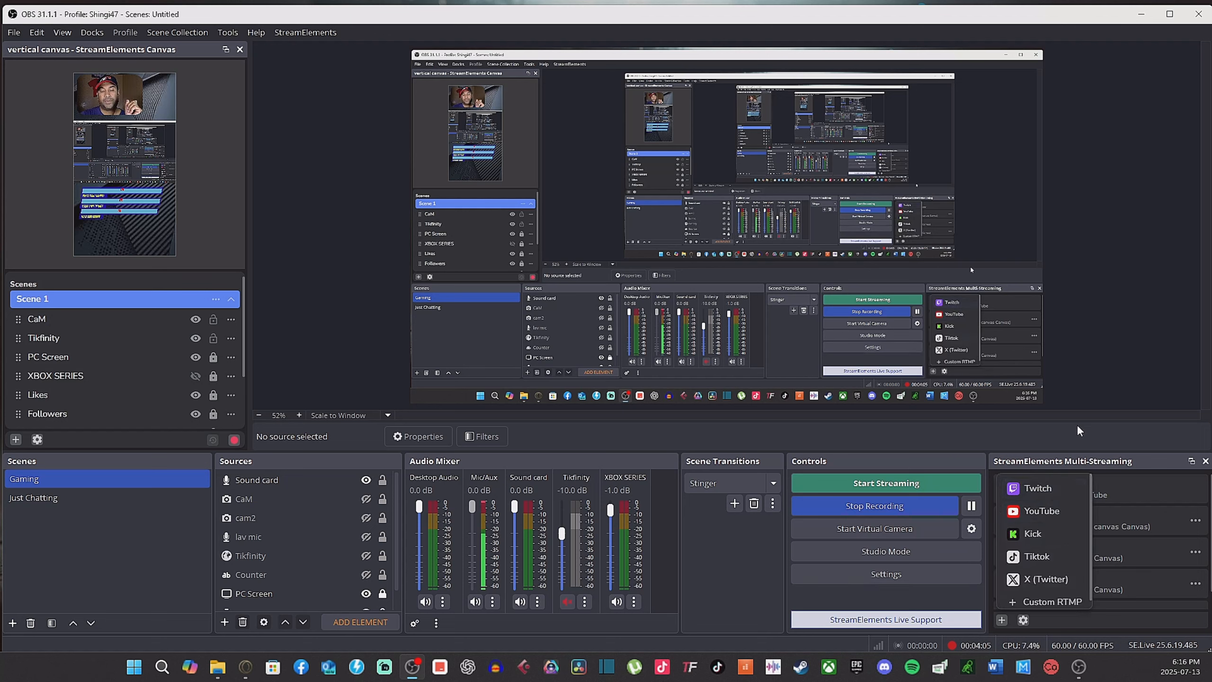
pyautogui.click(1002, 620)
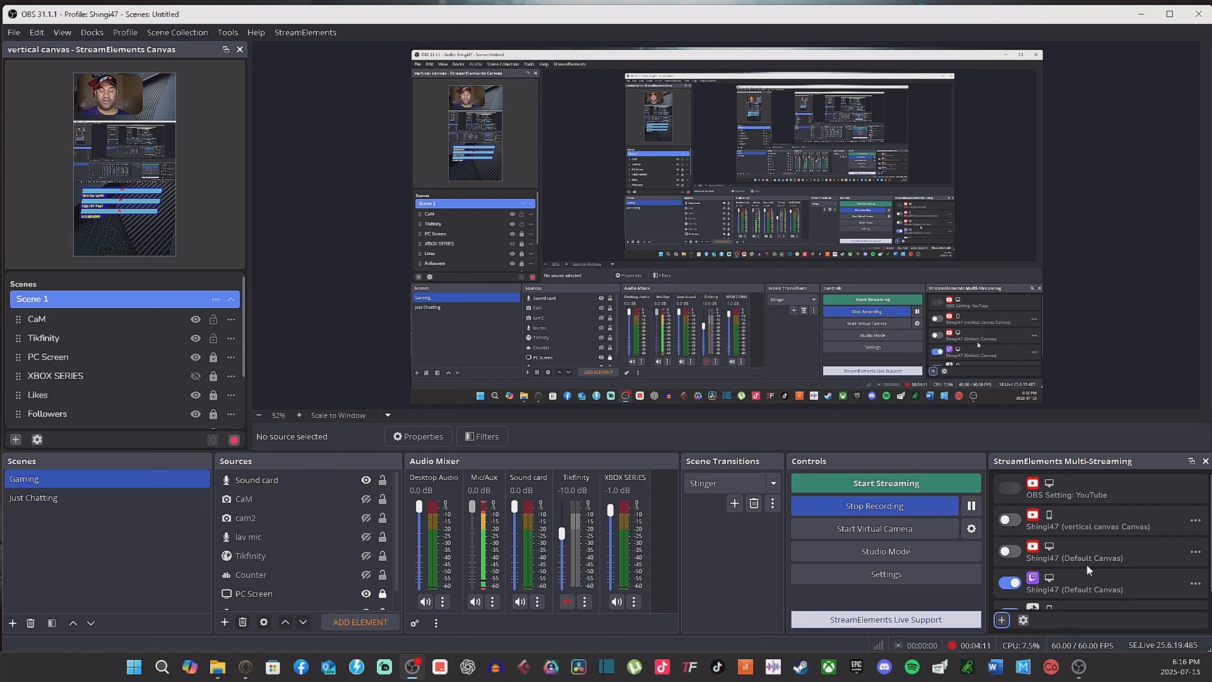
pyautogui.click(1002, 620)
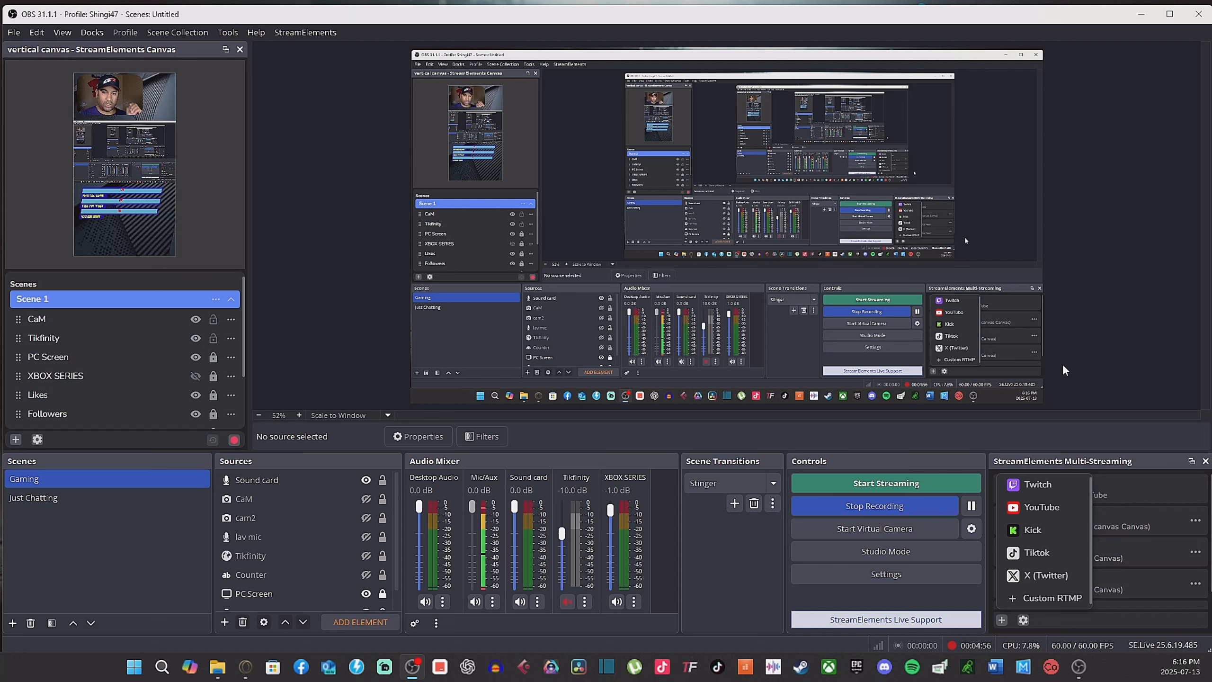
pyautogui.click(1039, 552)
# Step: Open the TikTok output's settings and review the output list and broadcast settings
pyautogui.click(1193, 594)
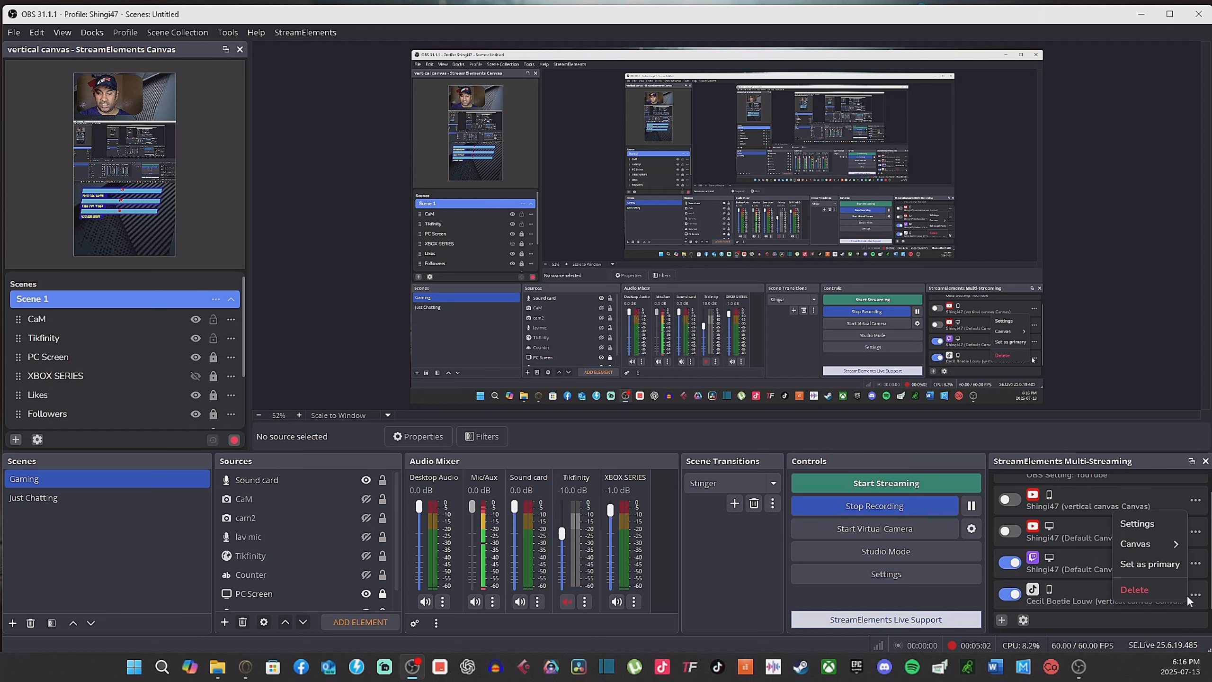
pyautogui.click(1138, 523)
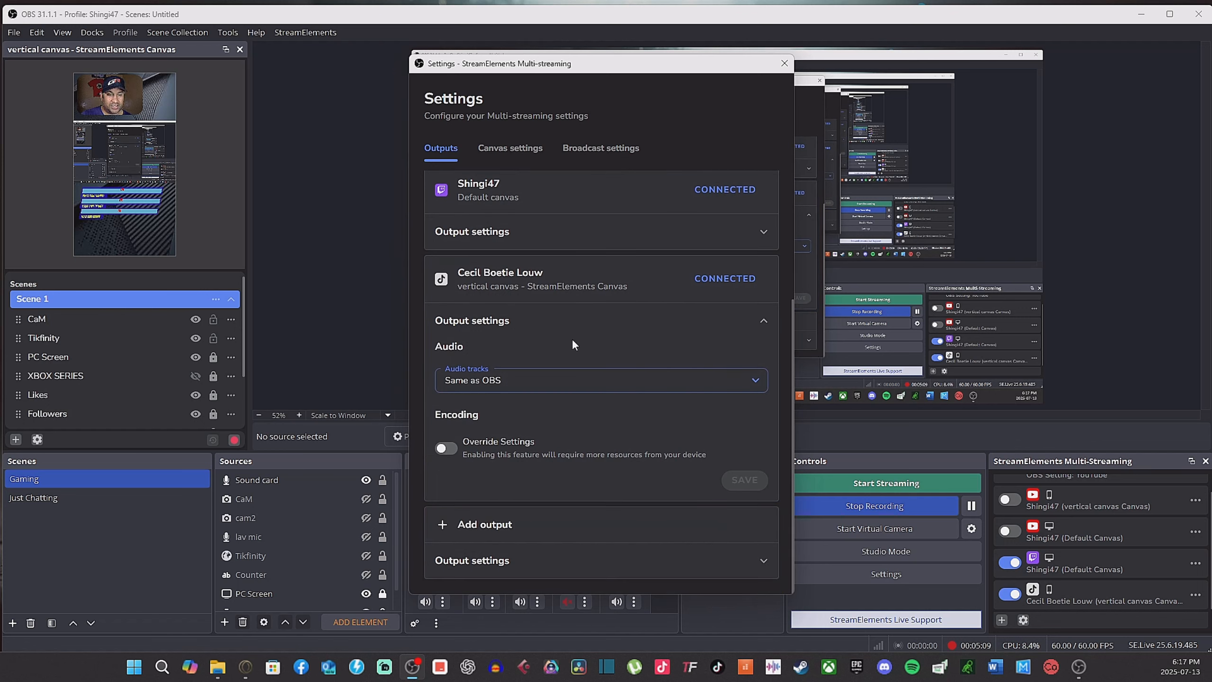
pyautogui.scroll(5, 626, 338)
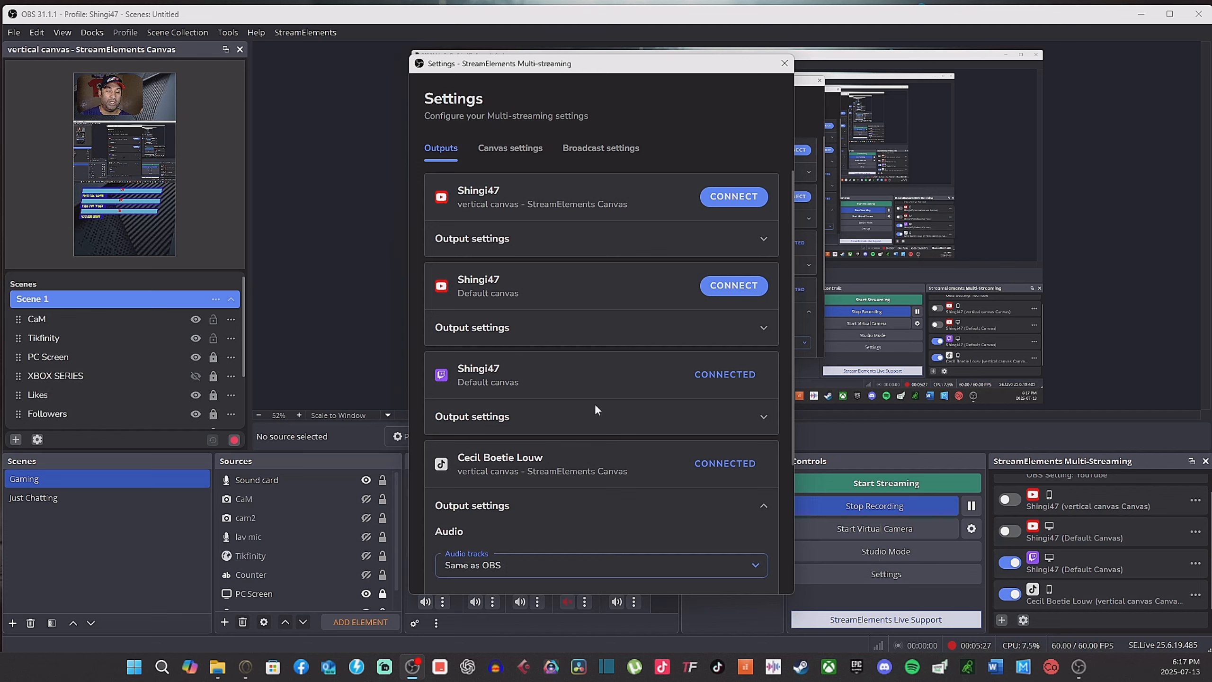
pyautogui.scroll(-4, 595, 405)
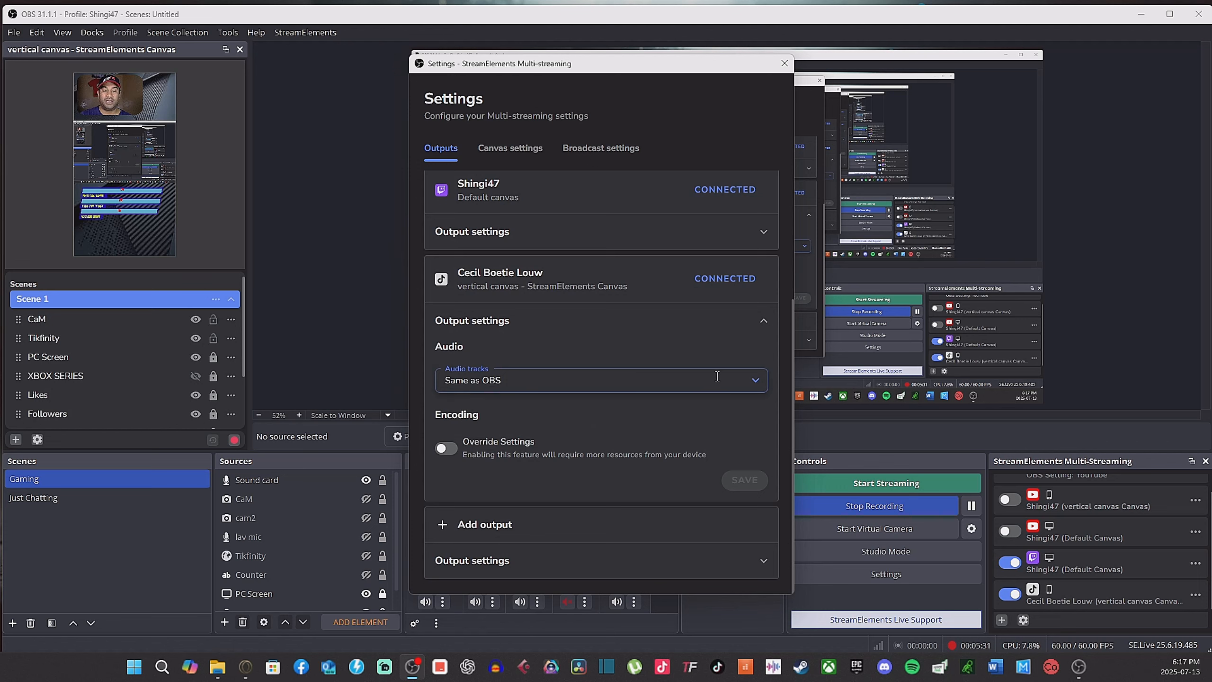
pyautogui.click(601, 148)
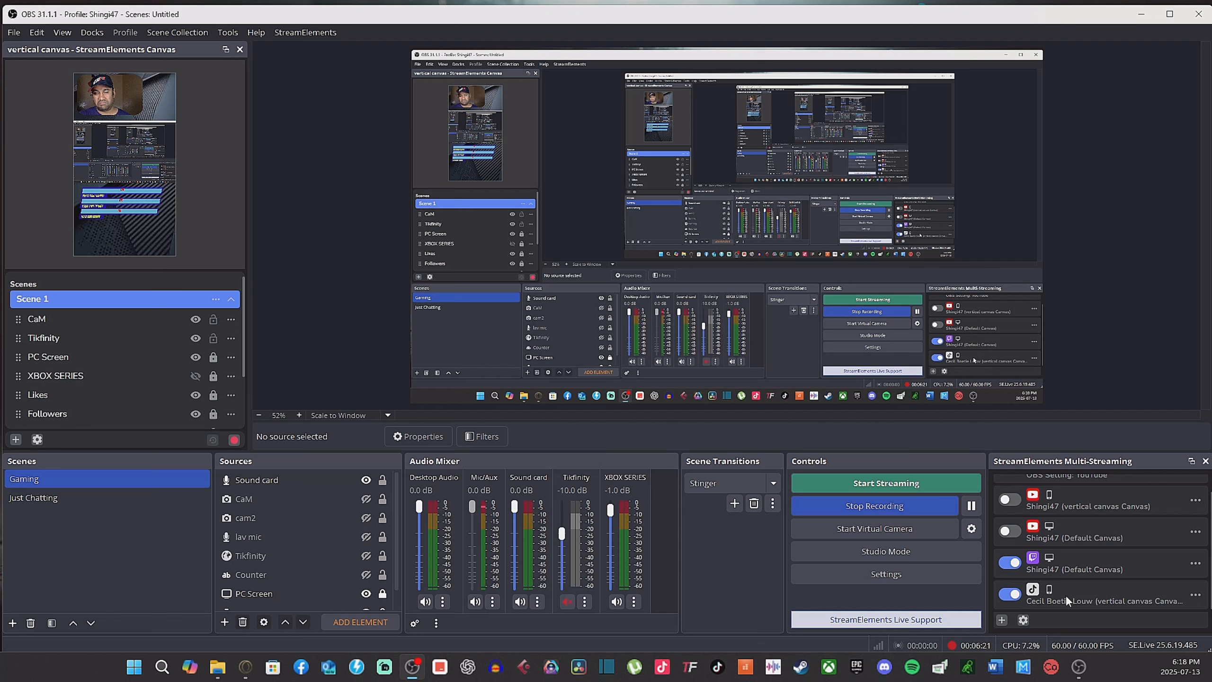
# Step: Switch off the Twitch output and toggle the TikTok output in the Multi-Streaming panel
pyautogui.scroll(1, 1097, 552)
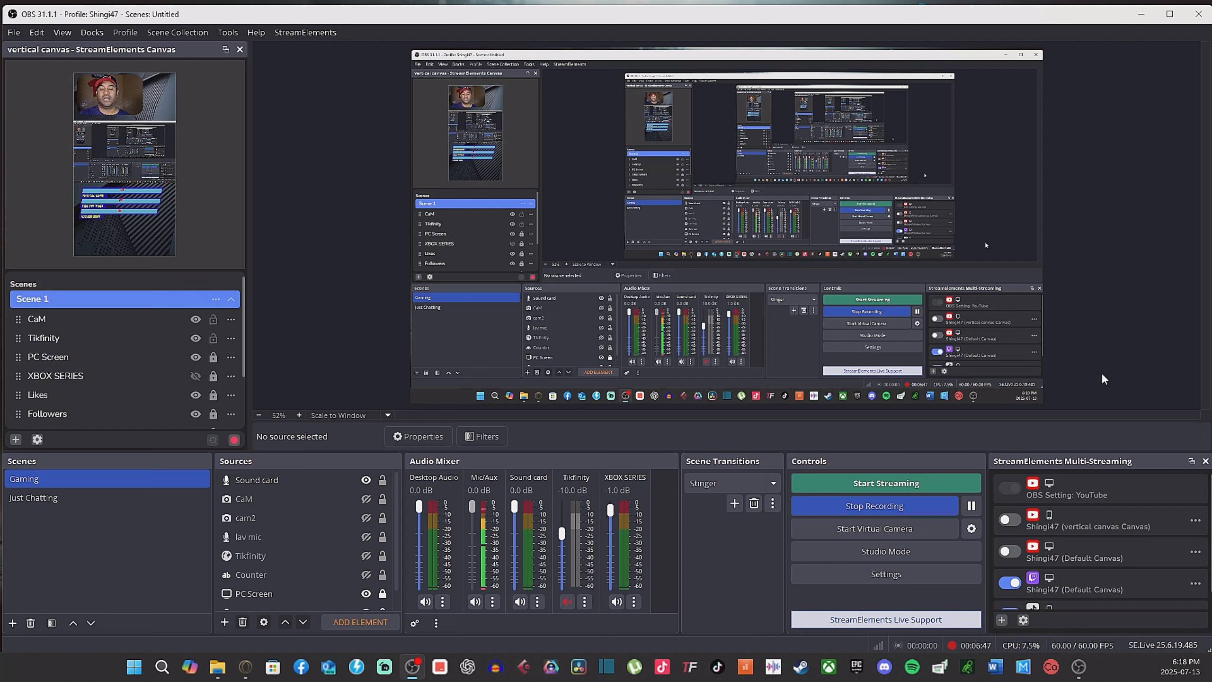
pyautogui.scroll(-1, 1097, 529)
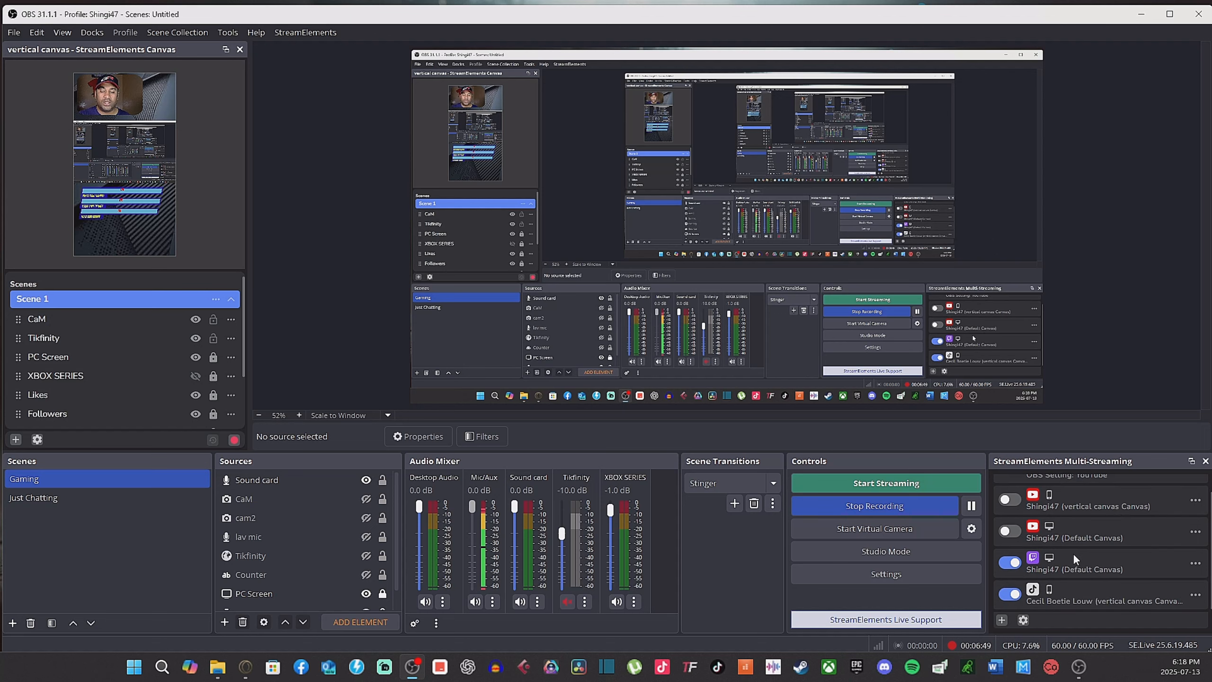
pyautogui.click(1016, 563)
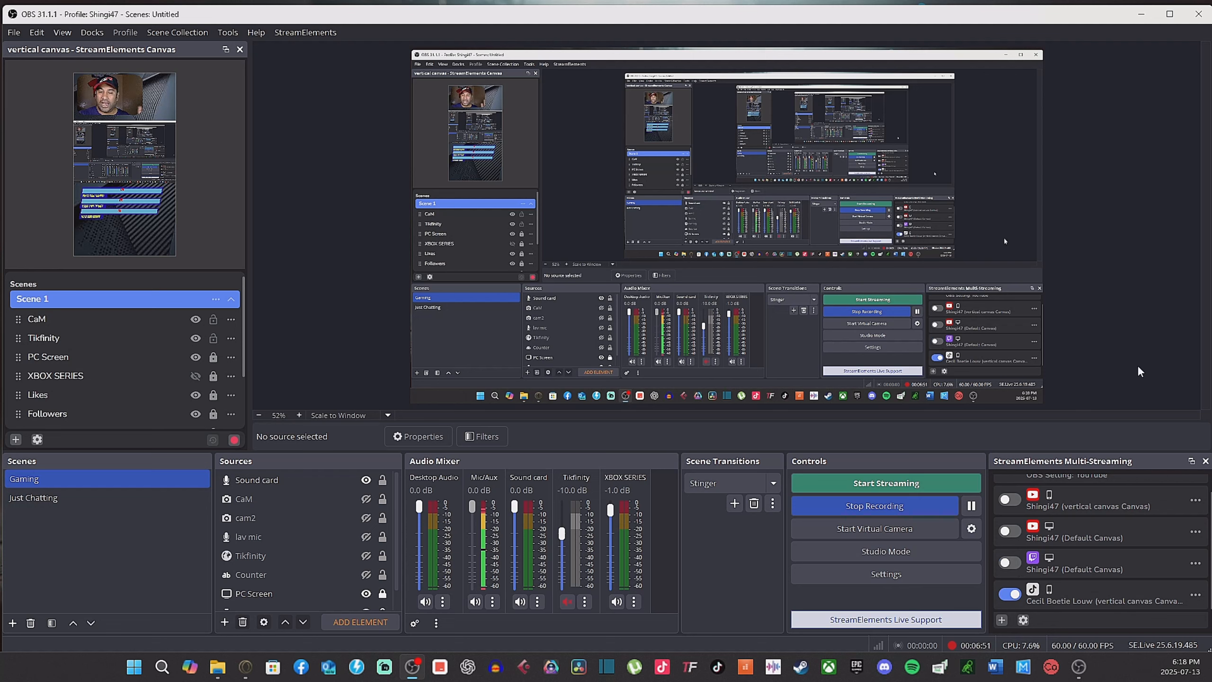
pyautogui.click(1012, 595)
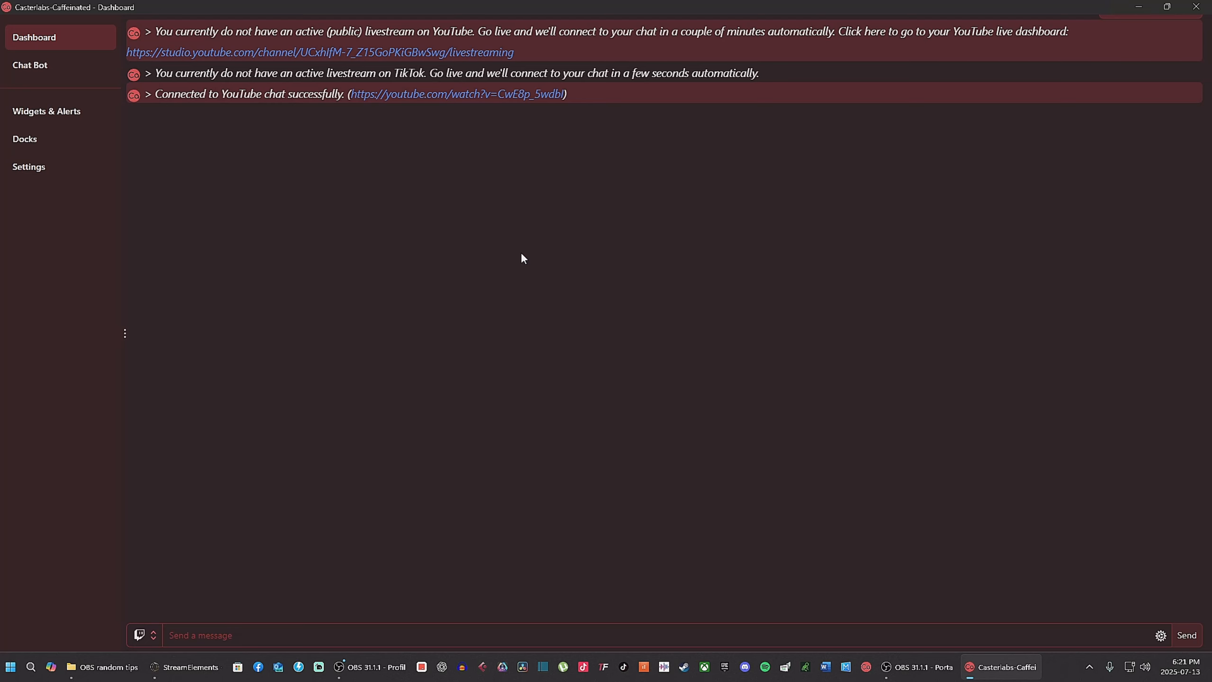
# Step: Switch to Casterlabs Caffeinated, review the connected streaming accounts in its settings, and return to the dashboard
pyautogui.click(55, 172)
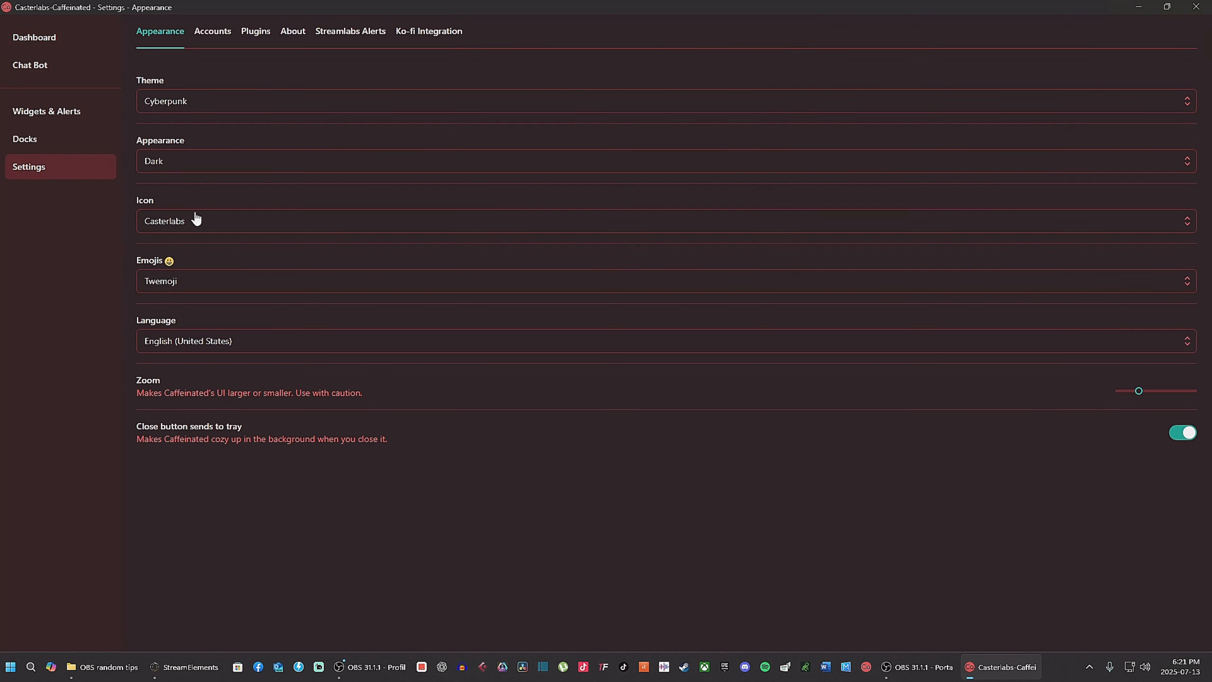
pyautogui.click(211, 34)
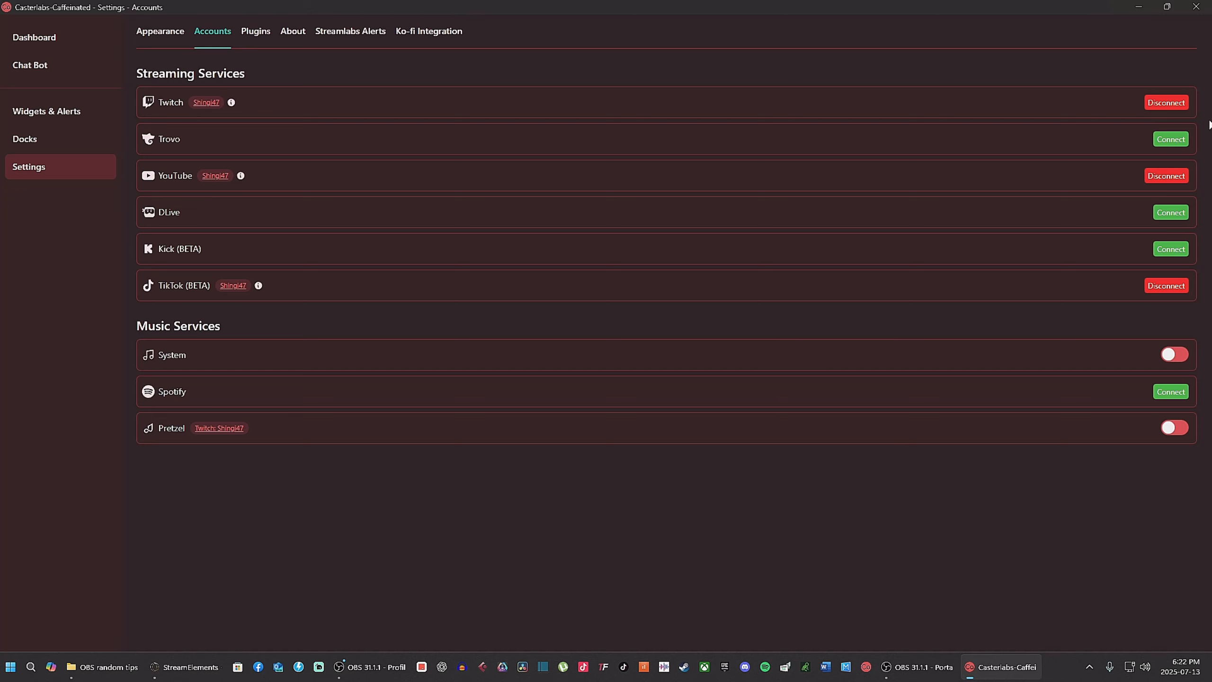
pyautogui.click(39, 44)
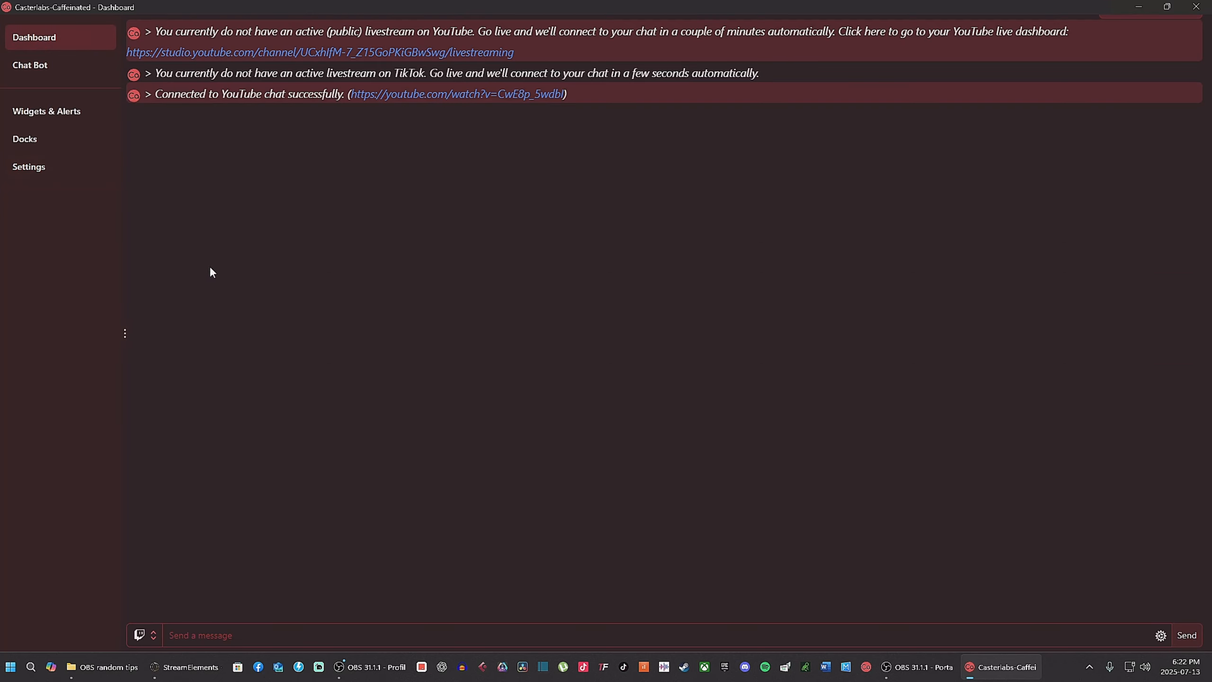
# Step: Set the chat's send target to All platforms and open the Docks page
pyautogui.click(142, 634)
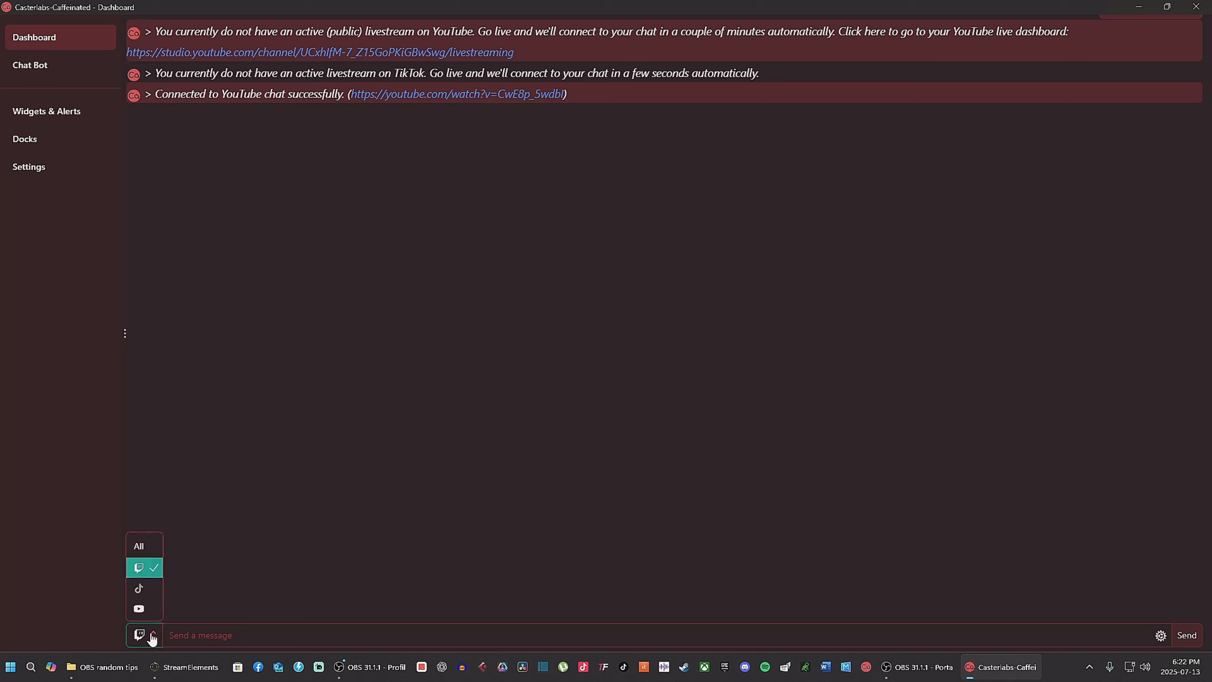
pyautogui.click(141, 547)
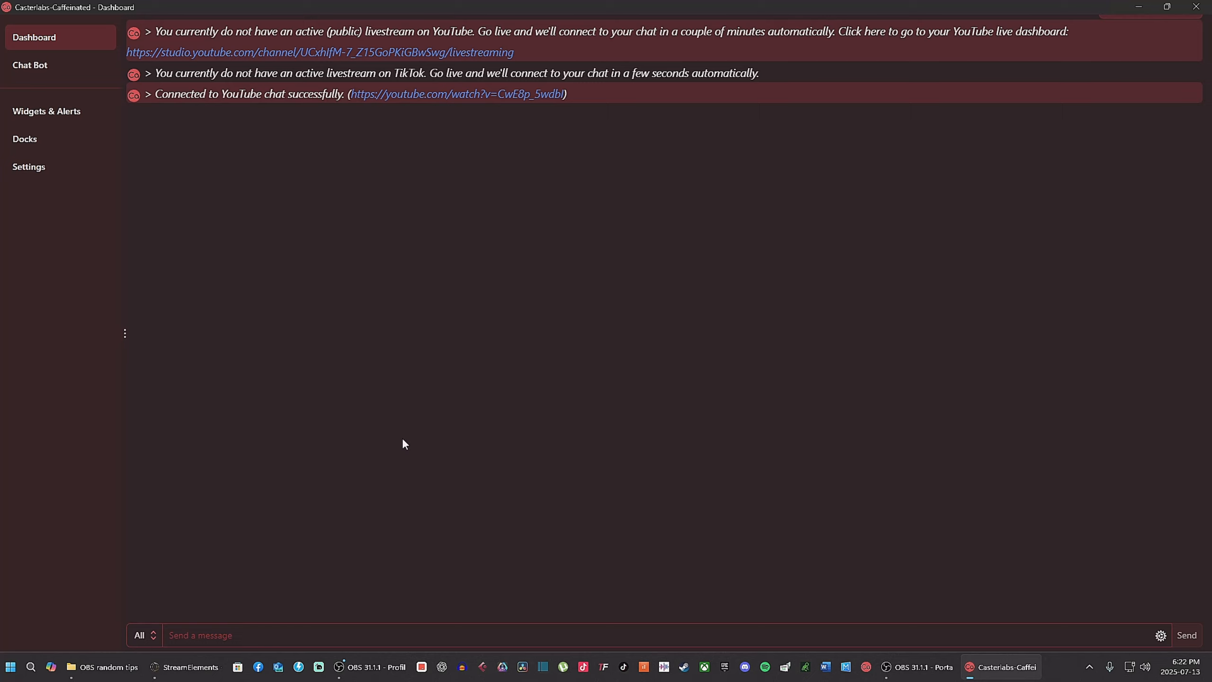
pyautogui.click(50, 141)
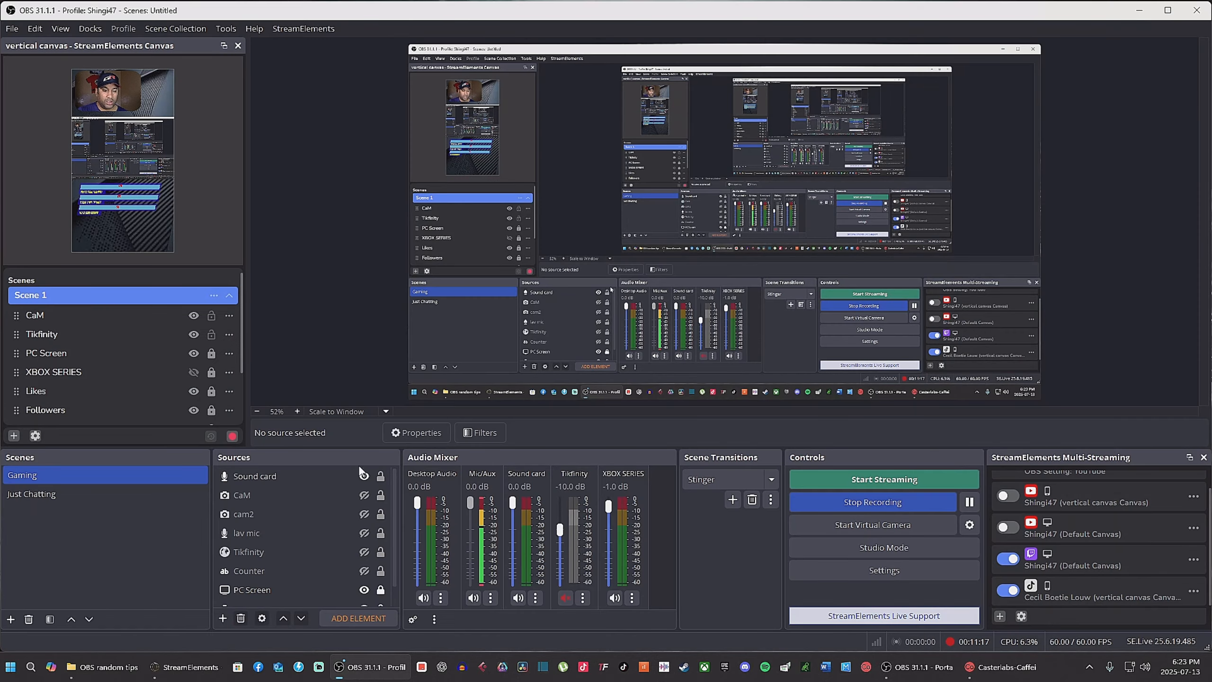
# Step: In OBS, add a new Browser source named chats to the Gaming scene
pyautogui.click(223, 619)
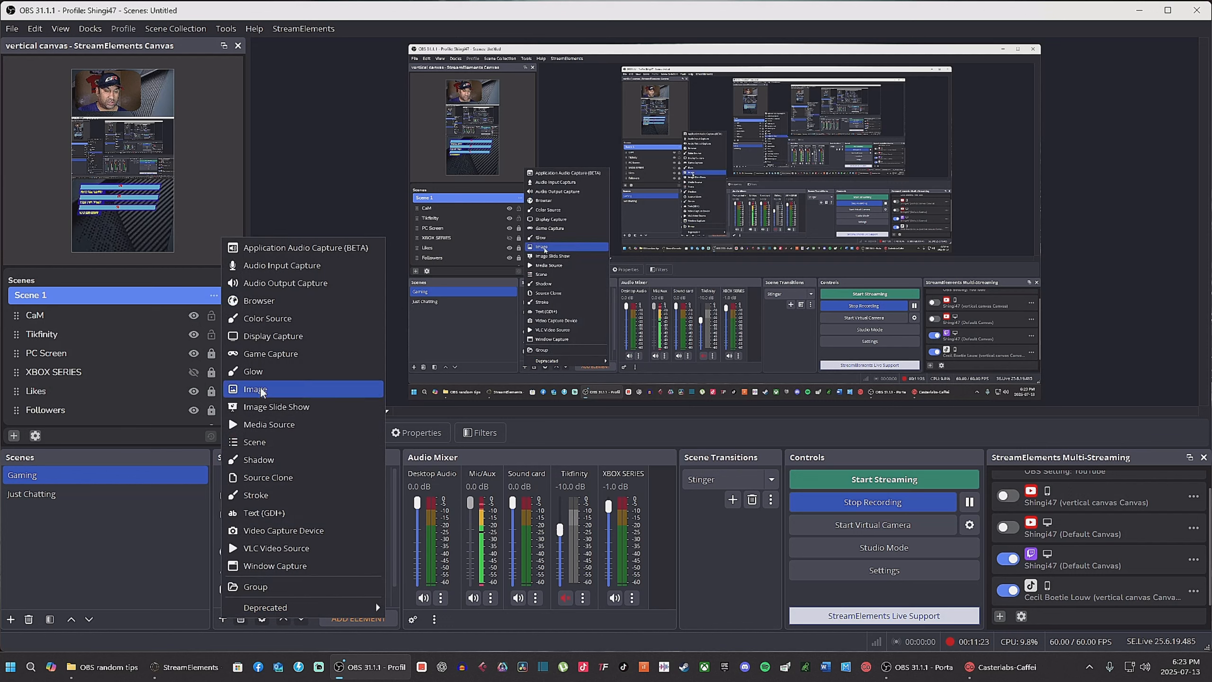
pyautogui.click(259, 300)
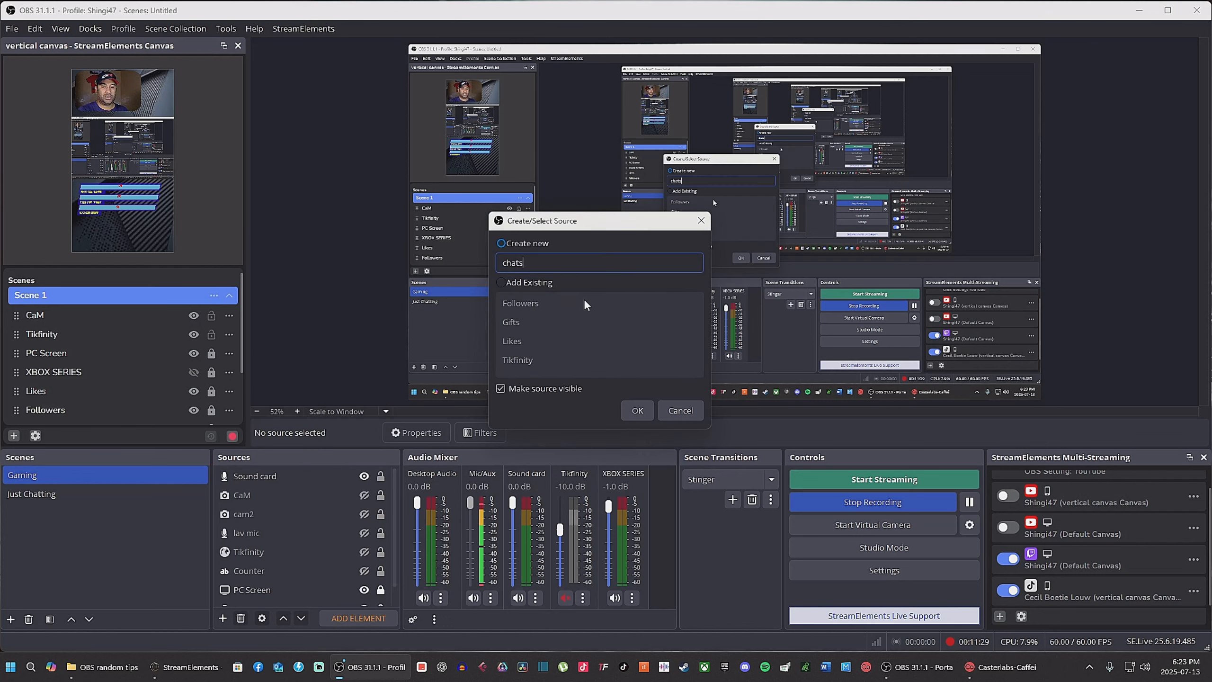
pyautogui.click(642, 409)
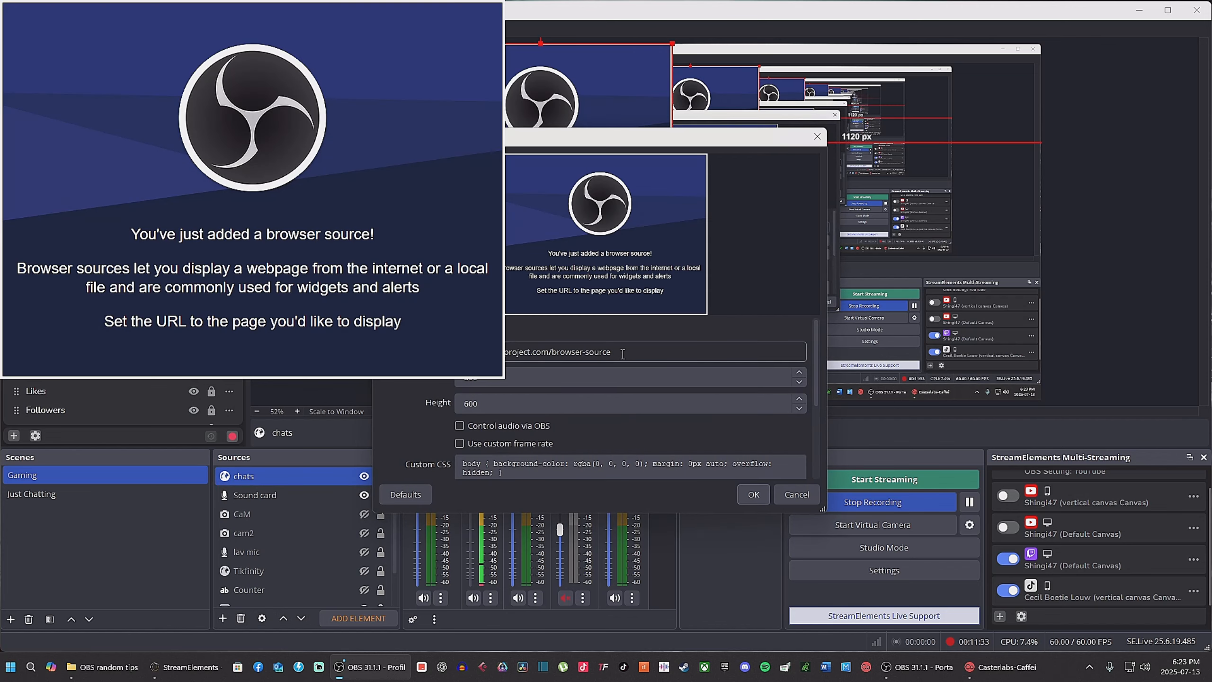
# Step: Replace the browser source's URL with the pasted chat link and confirm
pyautogui.hotkey('ctrl', 'a')
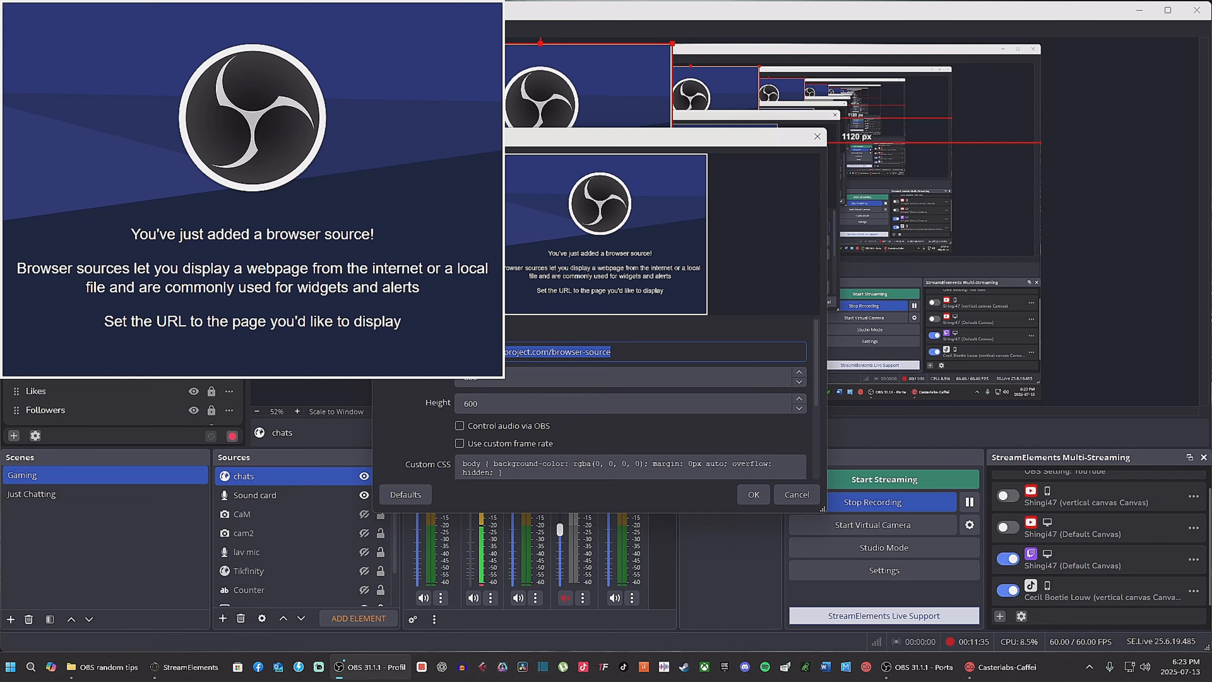
pyautogui.press('BackSpace')
pyautogui.rightClick(486, 354)
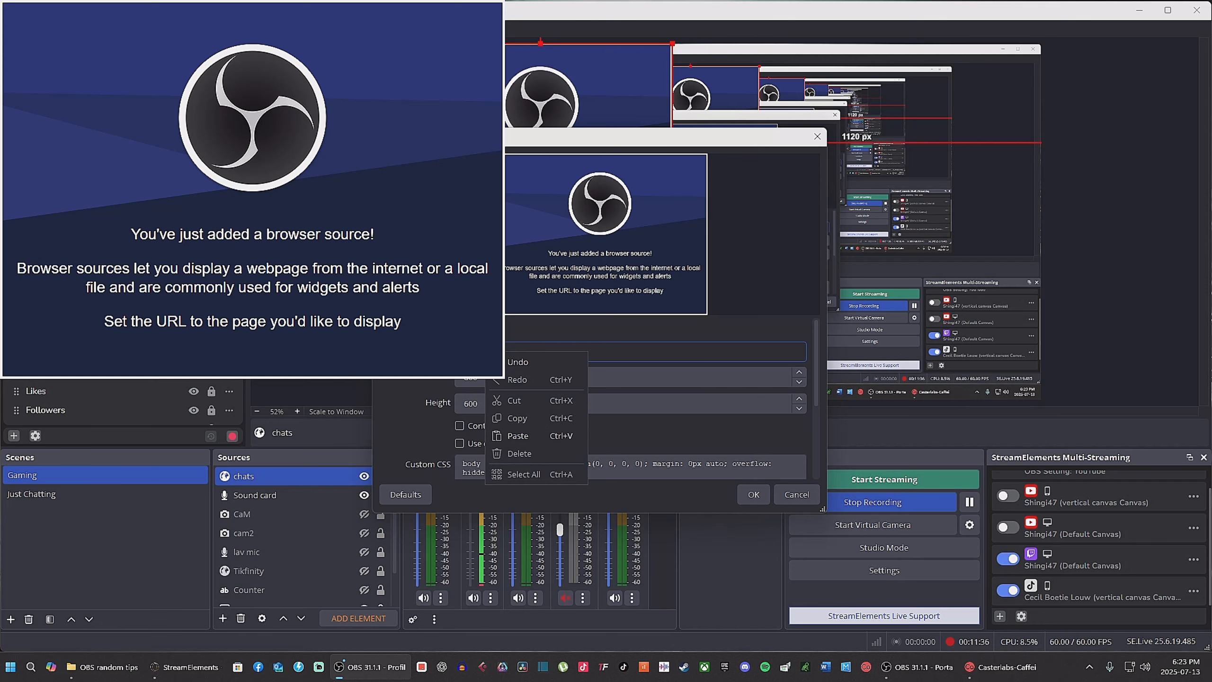
pyautogui.click(517, 436)
pyautogui.click(754, 495)
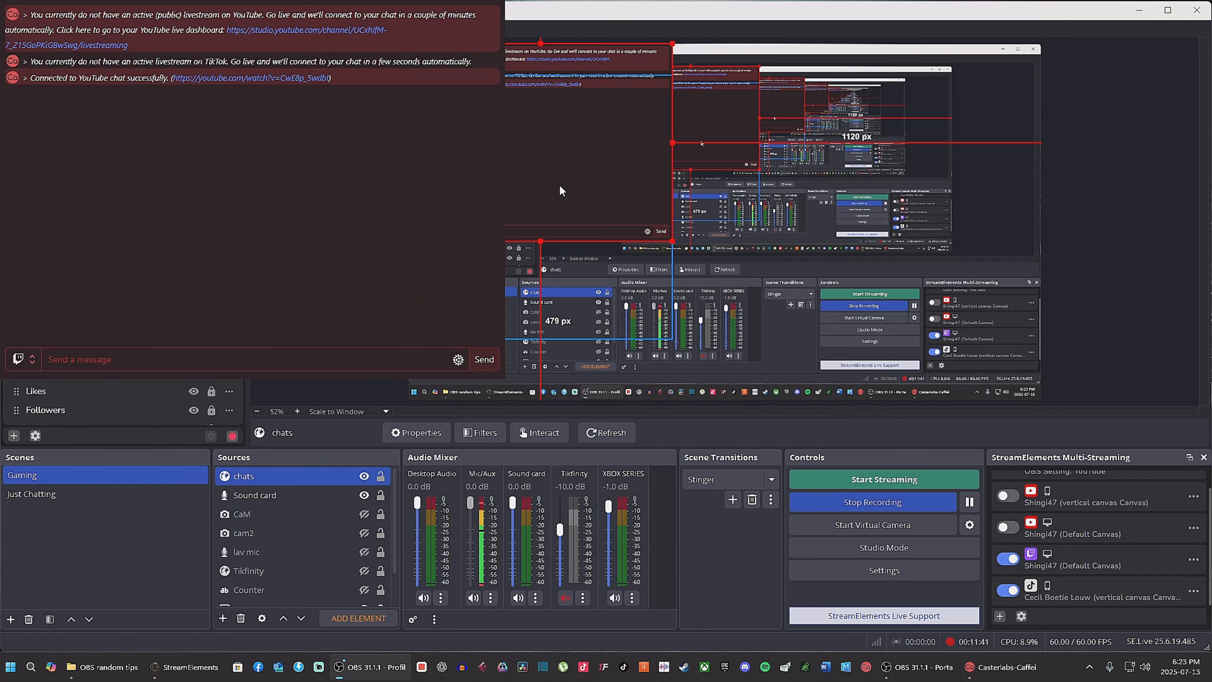
# Step: Resize and move the chats browser source to the canvas's right edge, then hide it in the Gaming scene
pyautogui.moveTo(672, 241); pyautogui.dragTo(562, 157)
pyautogui.moveTo(494, 153); pyautogui.dragTo(974, 279)
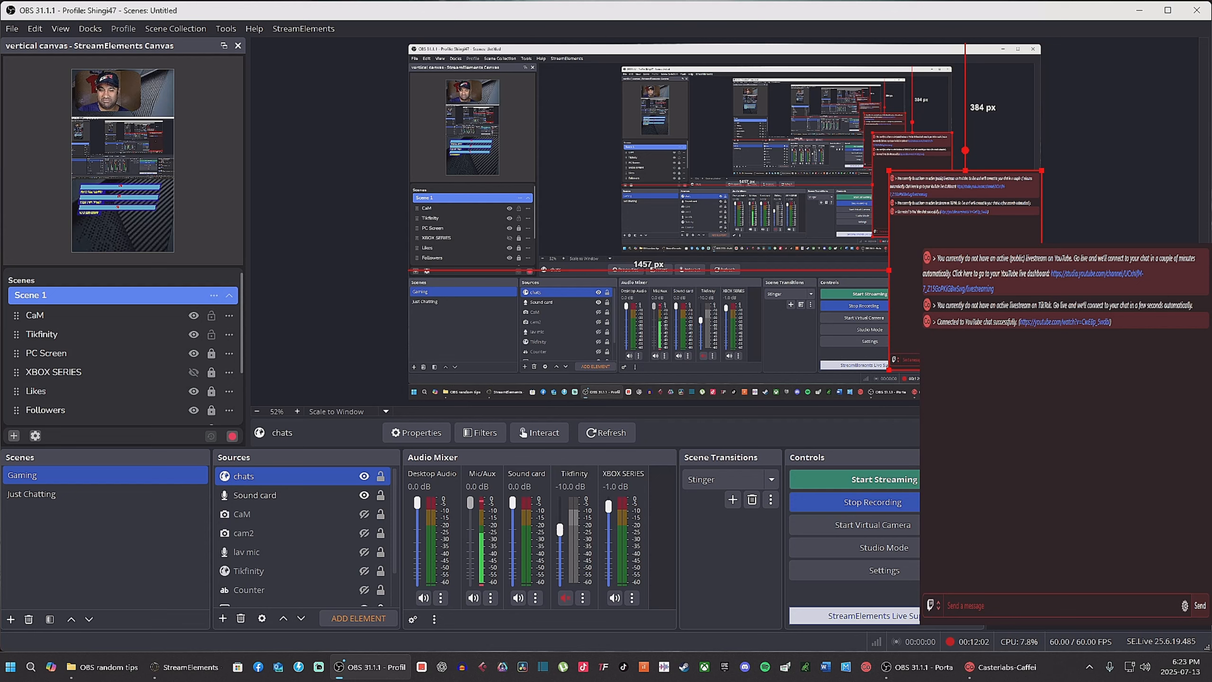
pyautogui.click(364, 476)
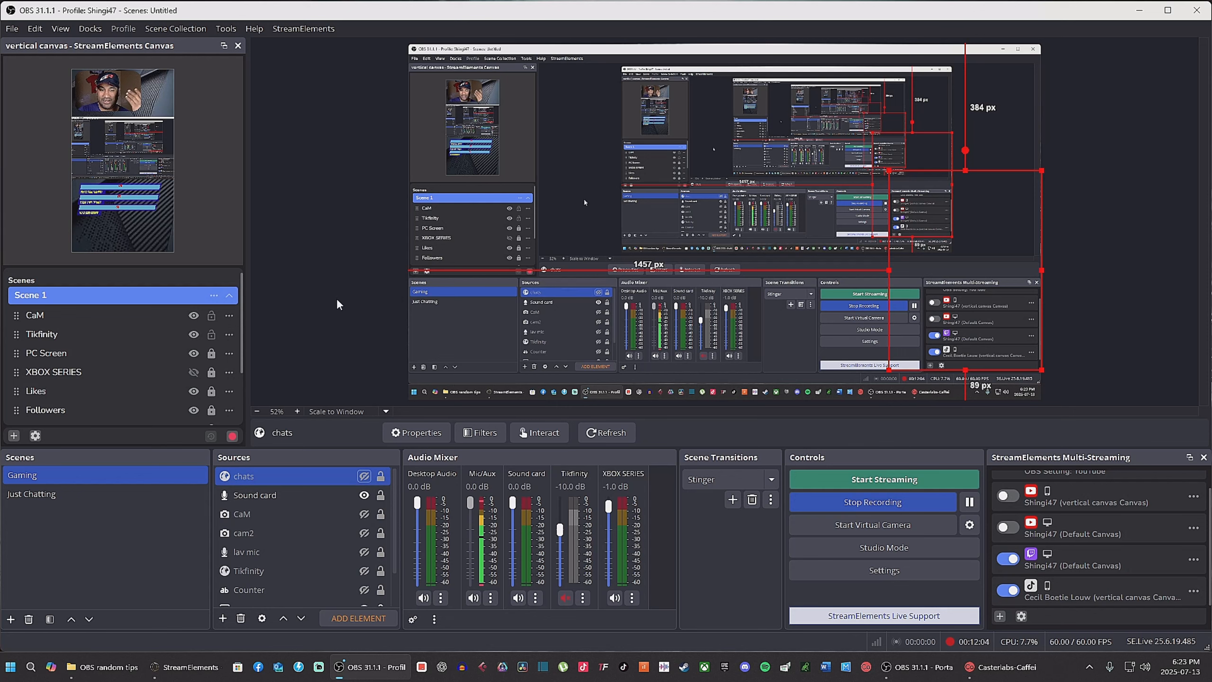
# Step: Open the custom browser docks list, check the chats dock's Casterlabs URL against the Docks page, and apply
pyautogui.click(336, 313)
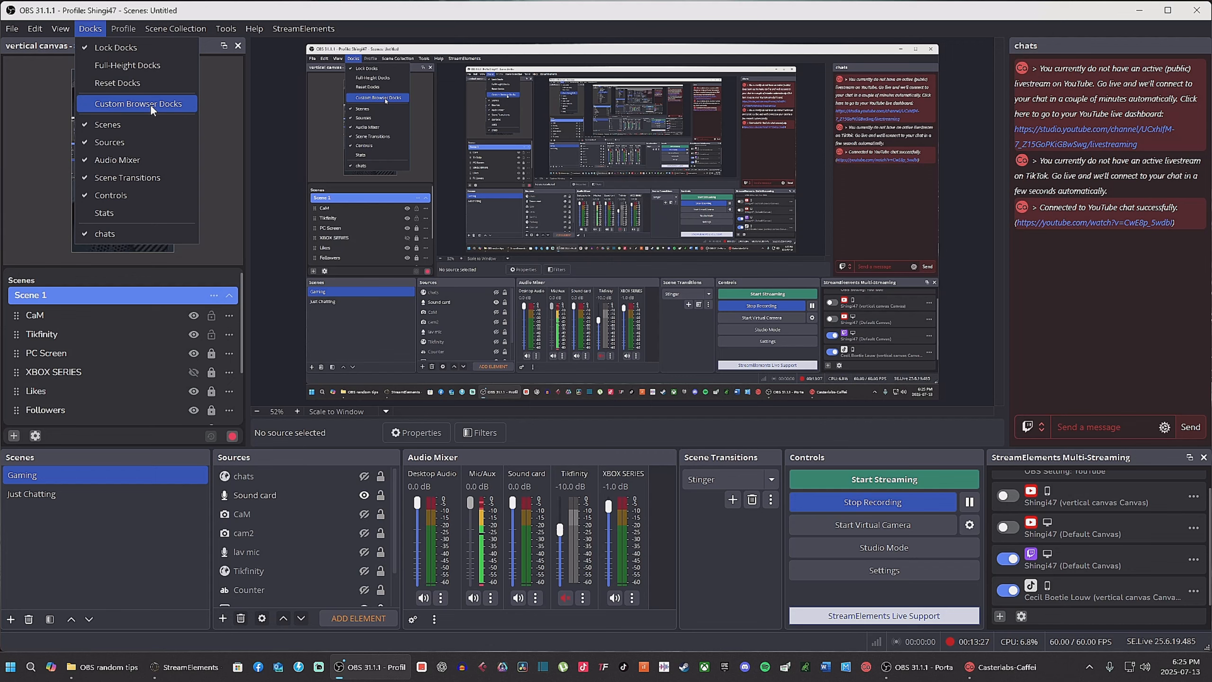
pyautogui.click(150, 105)
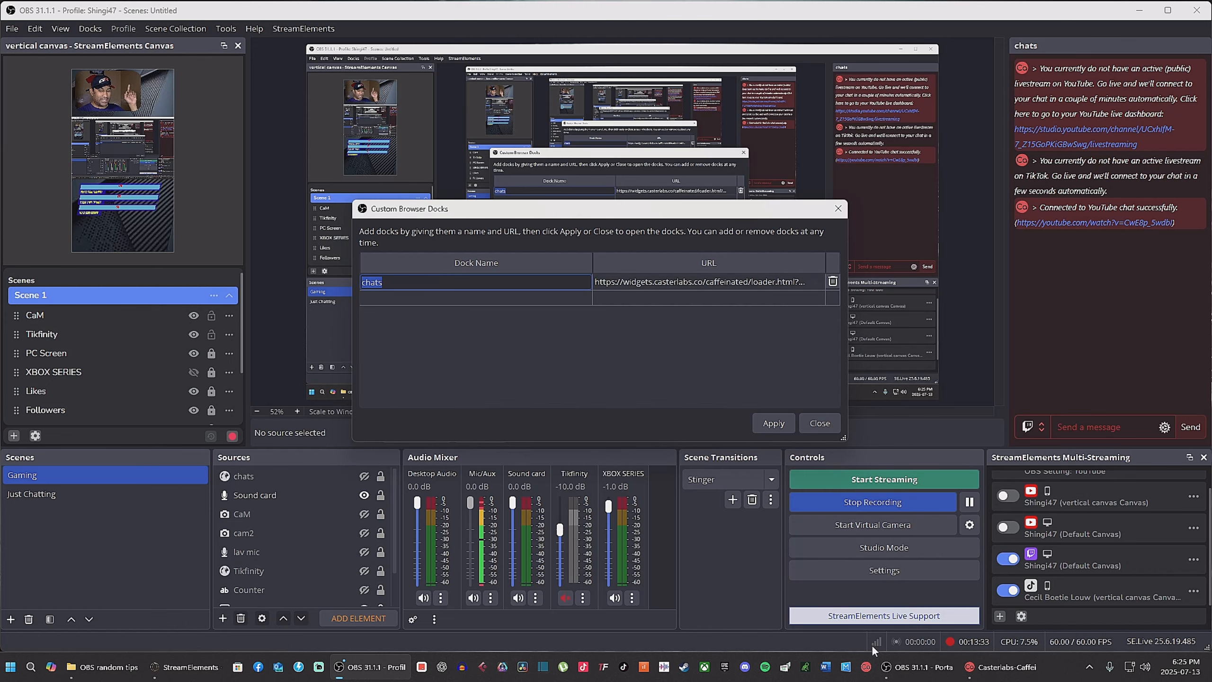
pyautogui.click(1001, 666)
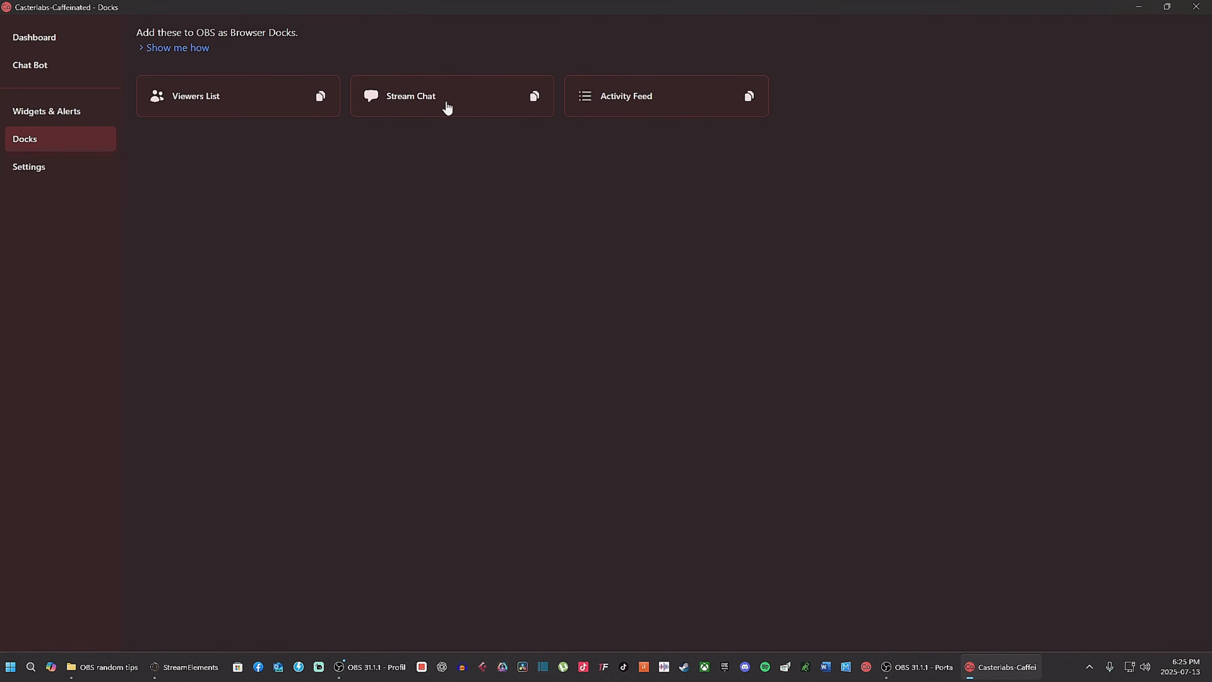
pyautogui.hotkey('alt', 'Tab')
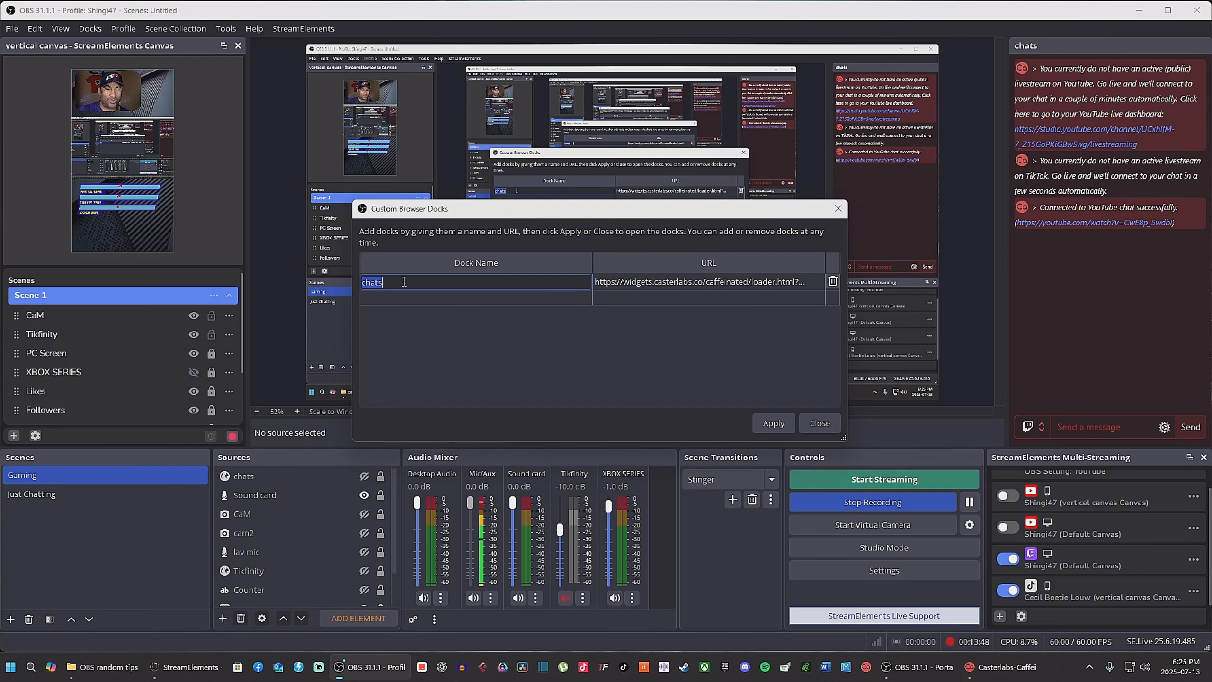
pyautogui.click(842, 278)
pyautogui.click(781, 424)
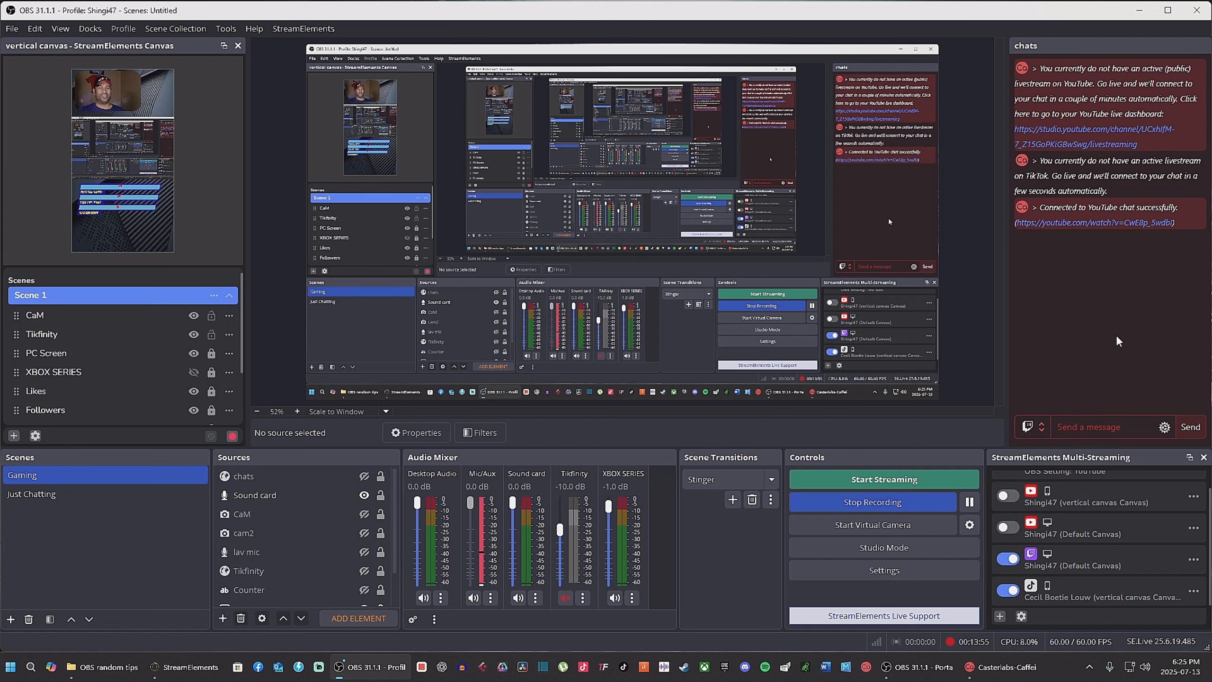
# Step: In the chats dock, set the send target to All and send the message awe
pyautogui.click(1040, 428)
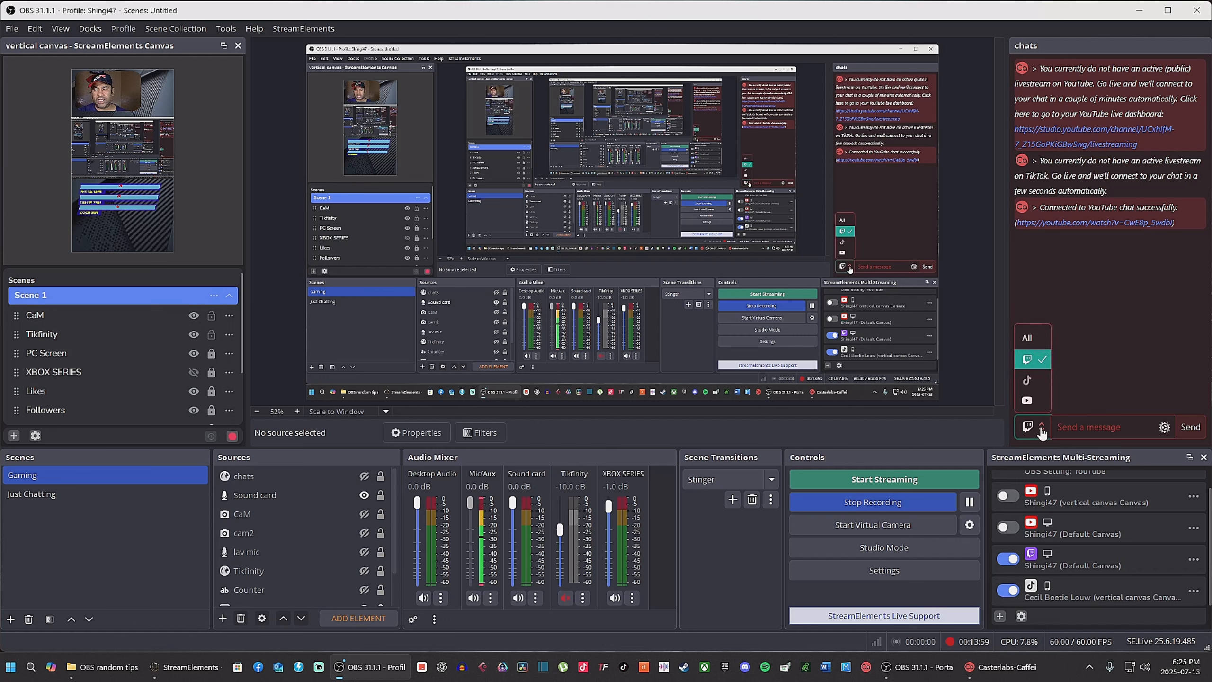
pyautogui.click(1043, 342)
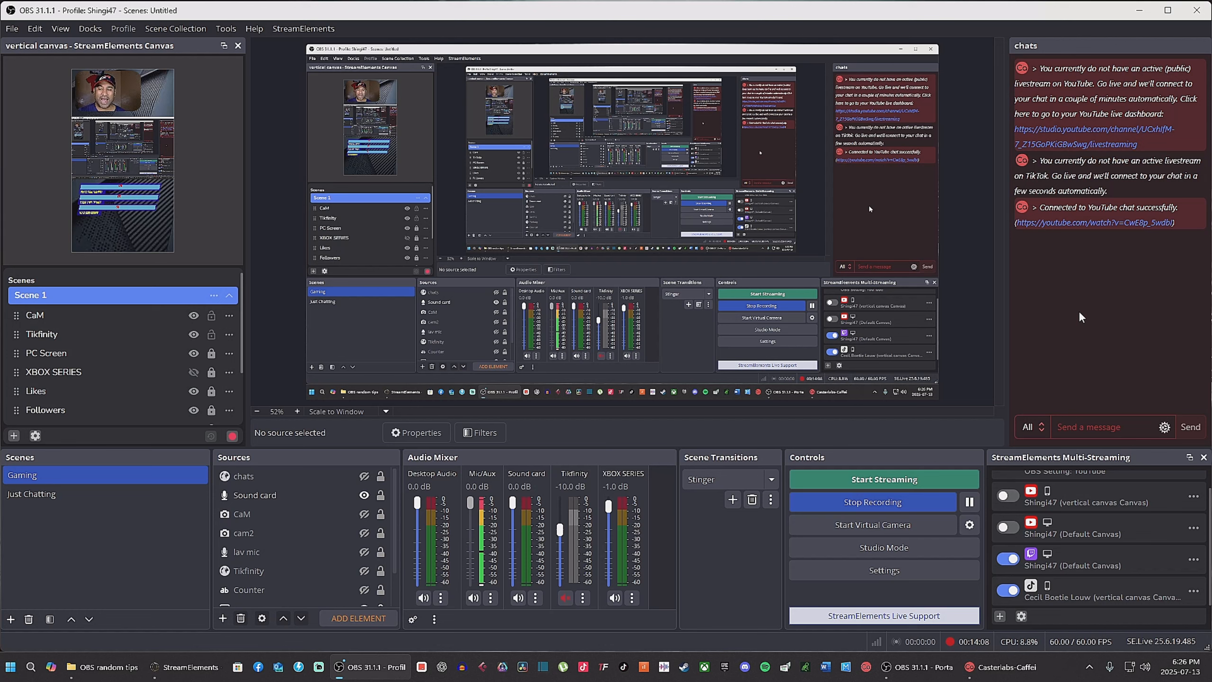
pyautogui.click(1097, 433)
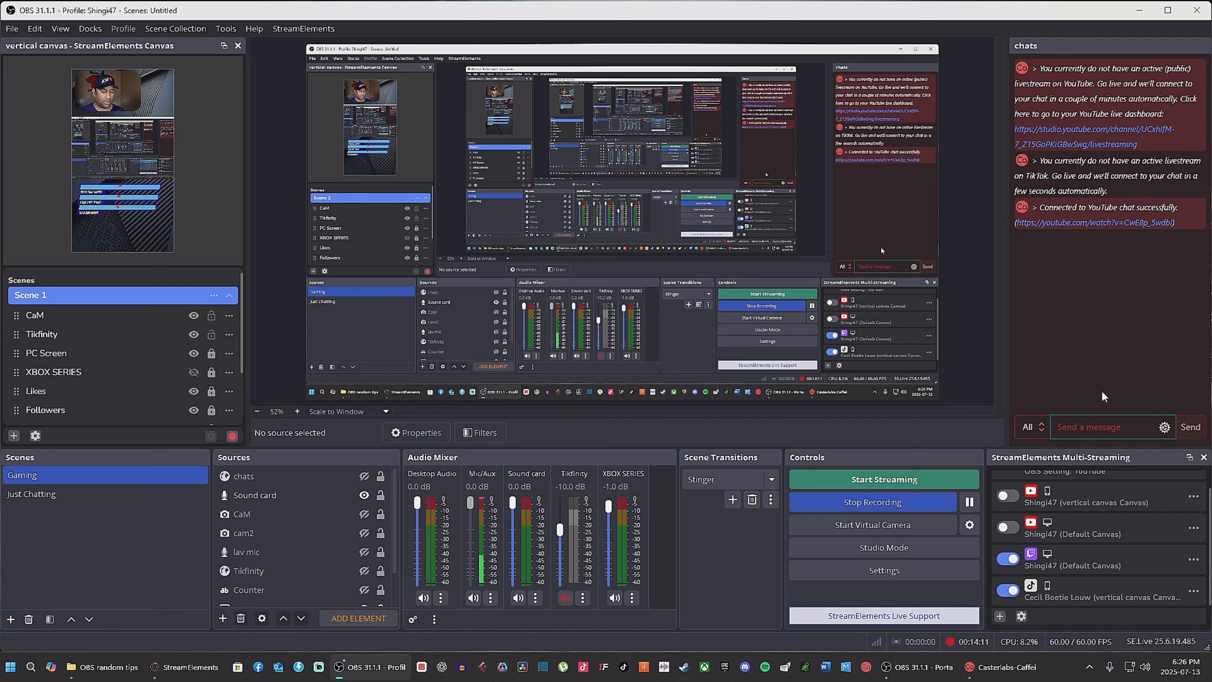
pyautogui.write('awe')
pyautogui.click(1191, 428)
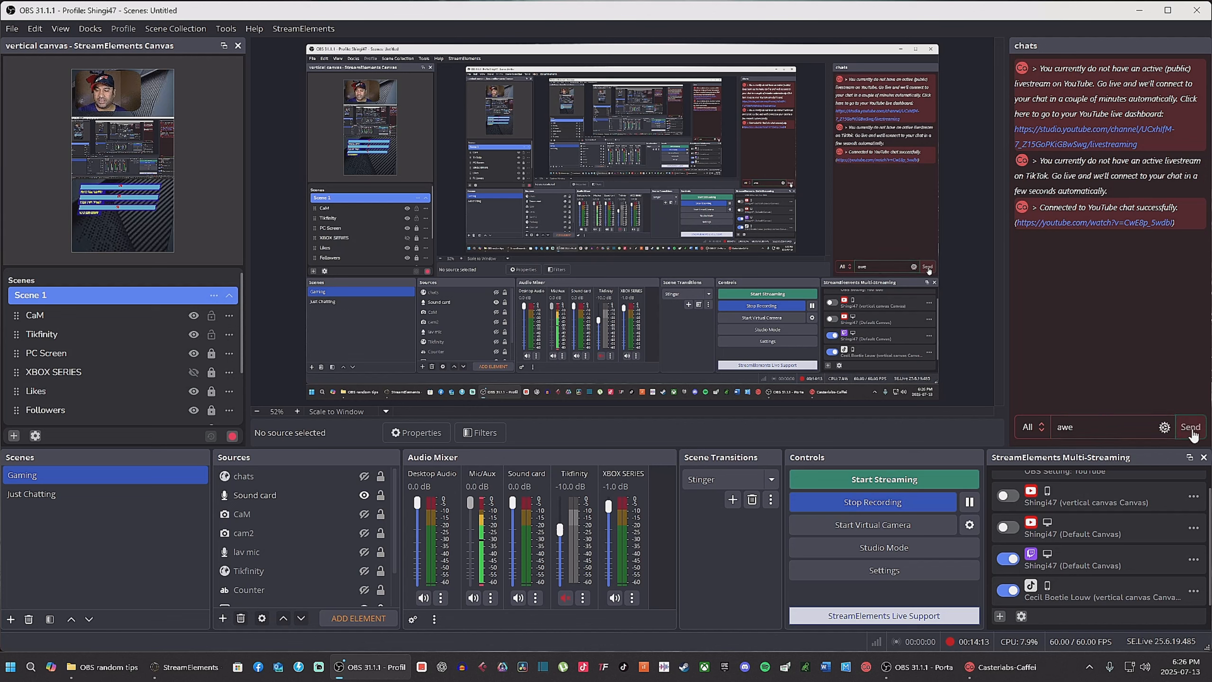